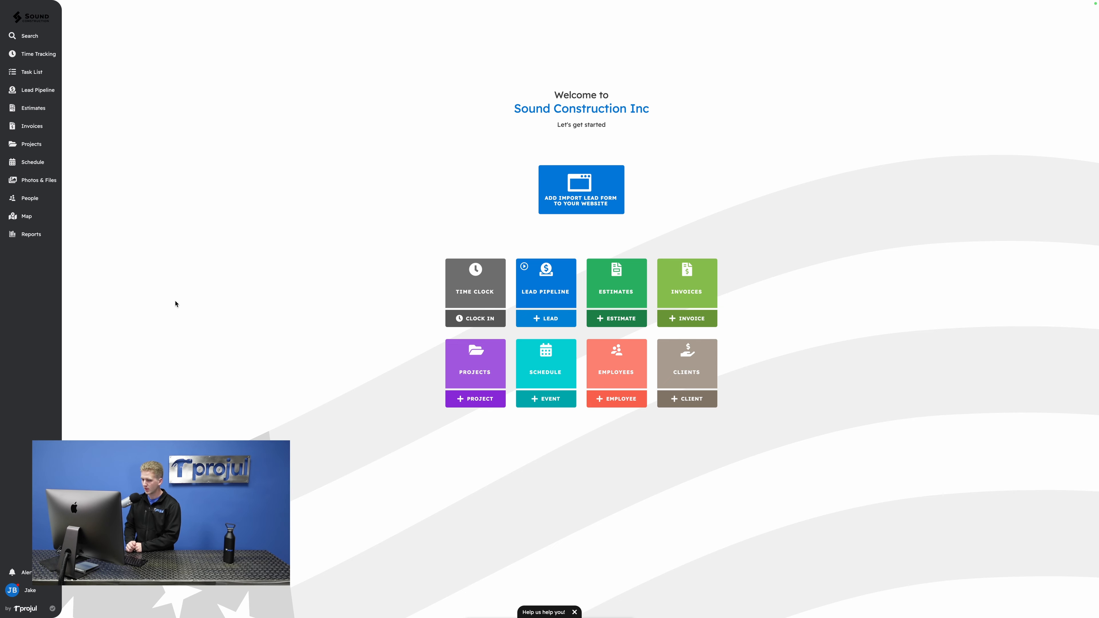
Add a new invoice to the kitchen remodel project P-1331 from the projects list
{"action": "left_click", "coordinate": [34, 147]}
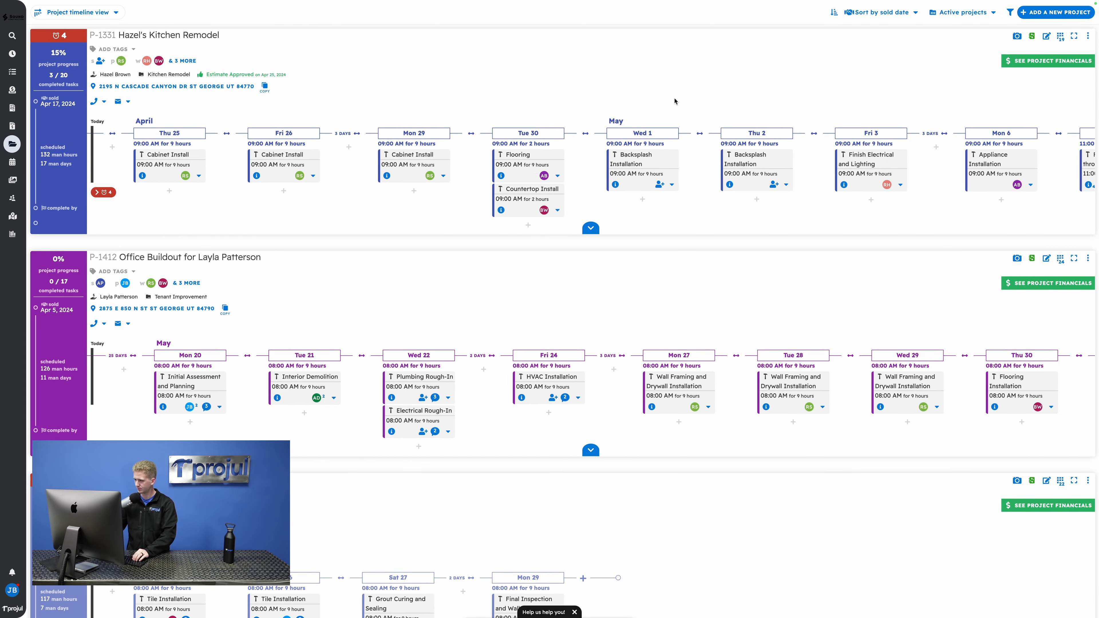
{"action": "left_click", "coordinate": [1061, 36]}
{"action": "left_click", "coordinate": [1041, 70]}
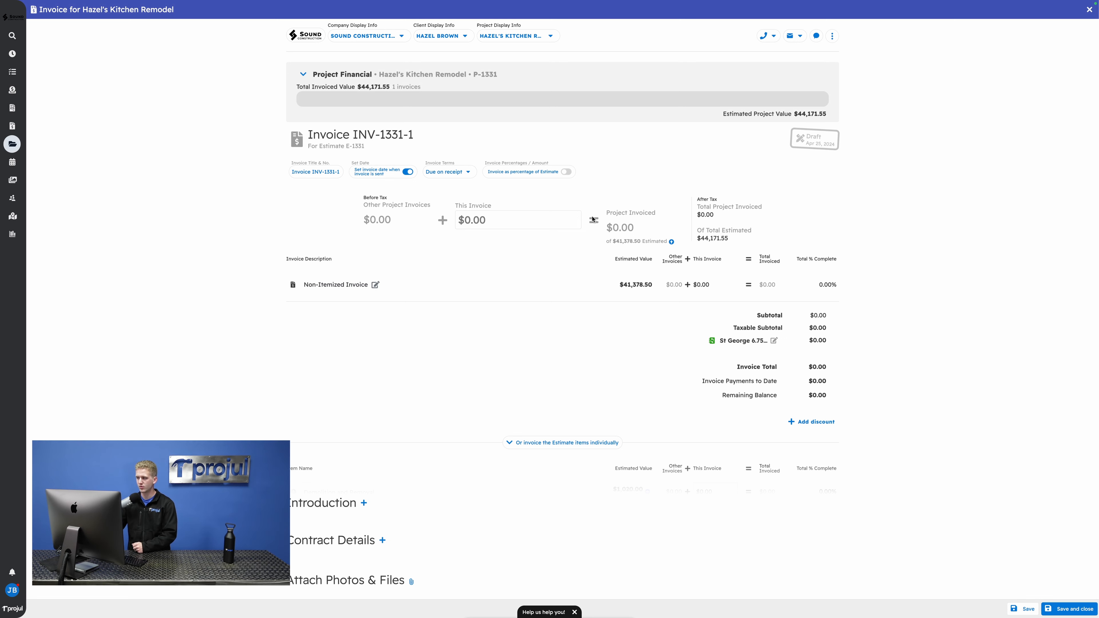
Set the invoice to bill the estimate items individually and as a percentage of the estimate
{"action": "scroll", "coordinate": [576, 228], "scroll_direction": "down", "scroll_amount": 2}
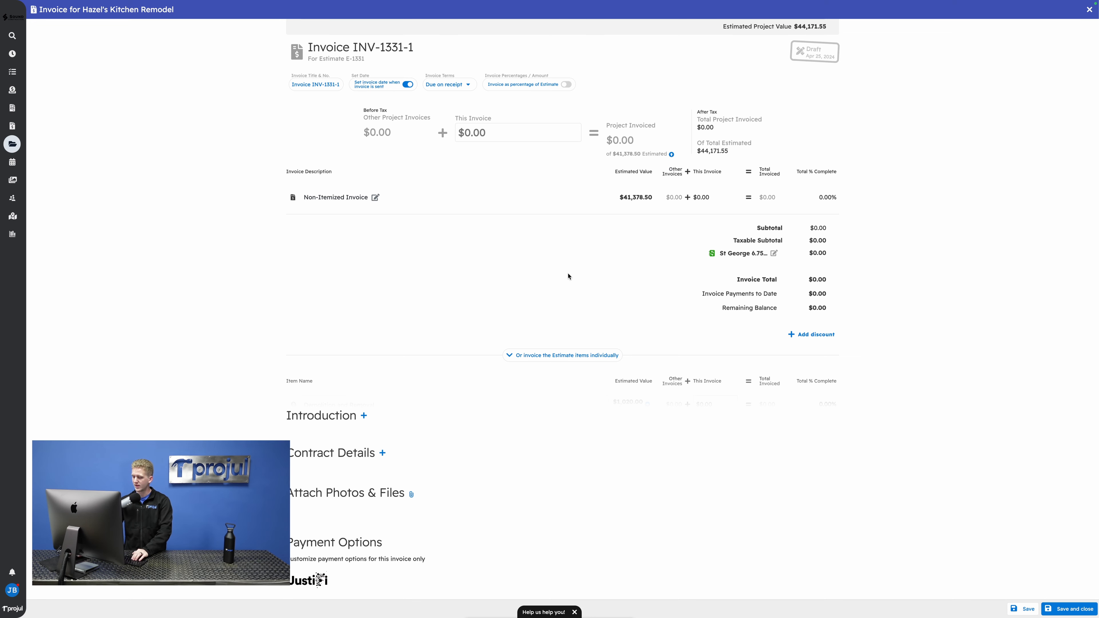
{"action": "left_click", "coordinate": [568, 355]}
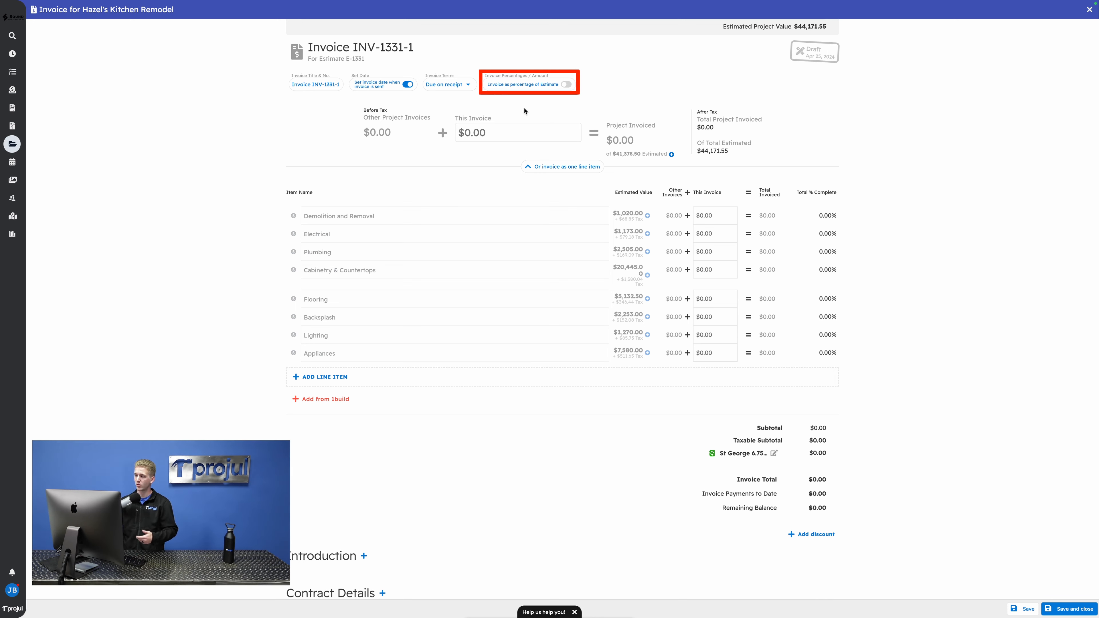
{"action": "left_click", "coordinate": [565, 84]}
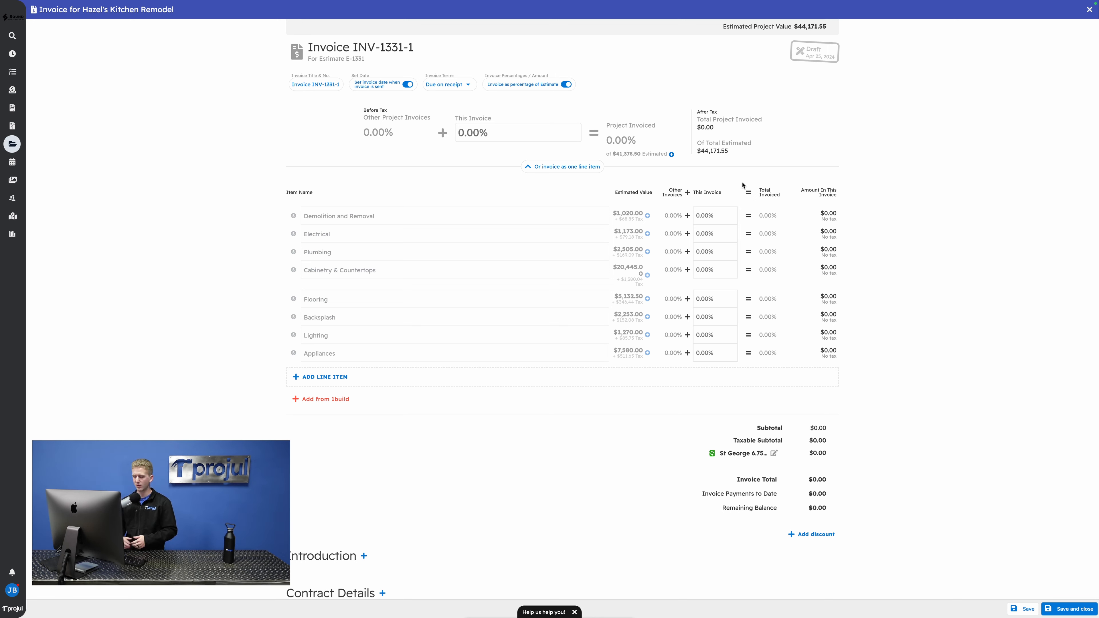
Invoice 100% of Demolition and Removal, 50% of Electrical and 50% of Plumbing, and save the invoice
{"action": "left_click", "coordinate": [723, 216]}
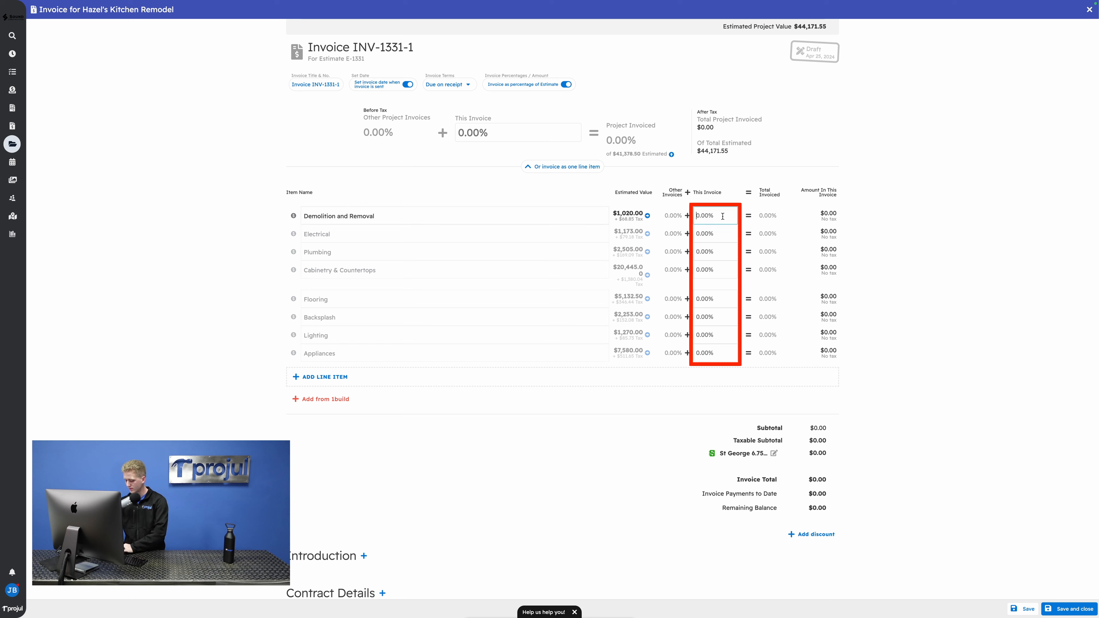
{"action": "type", "text": "100"}
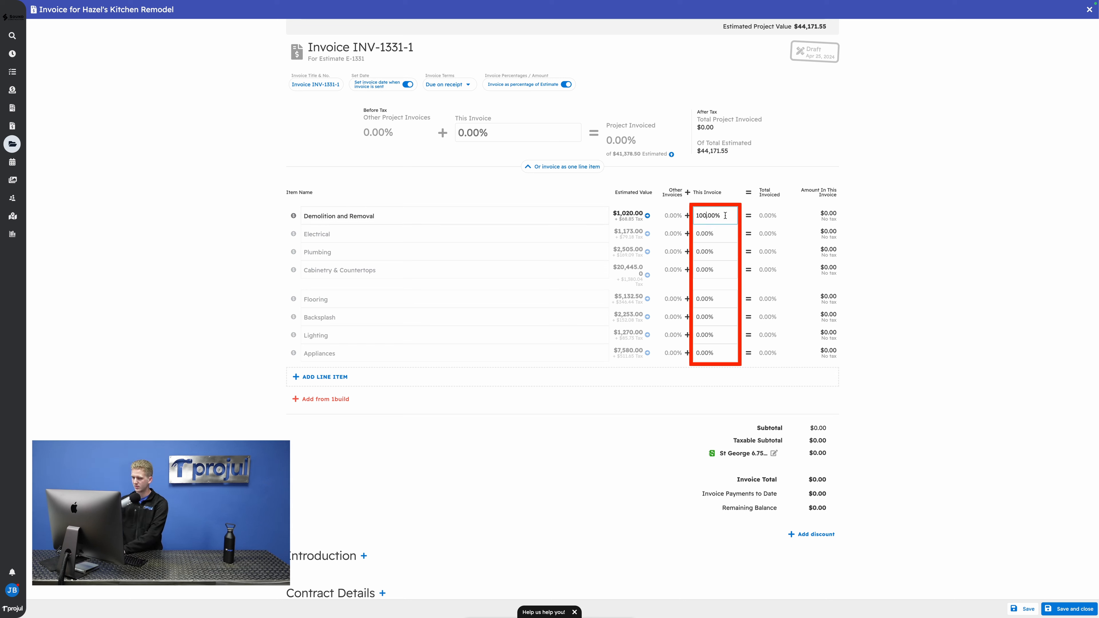
{"action": "left_click", "coordinate": [725, 234]}
{"action": "type", "text": "50"}
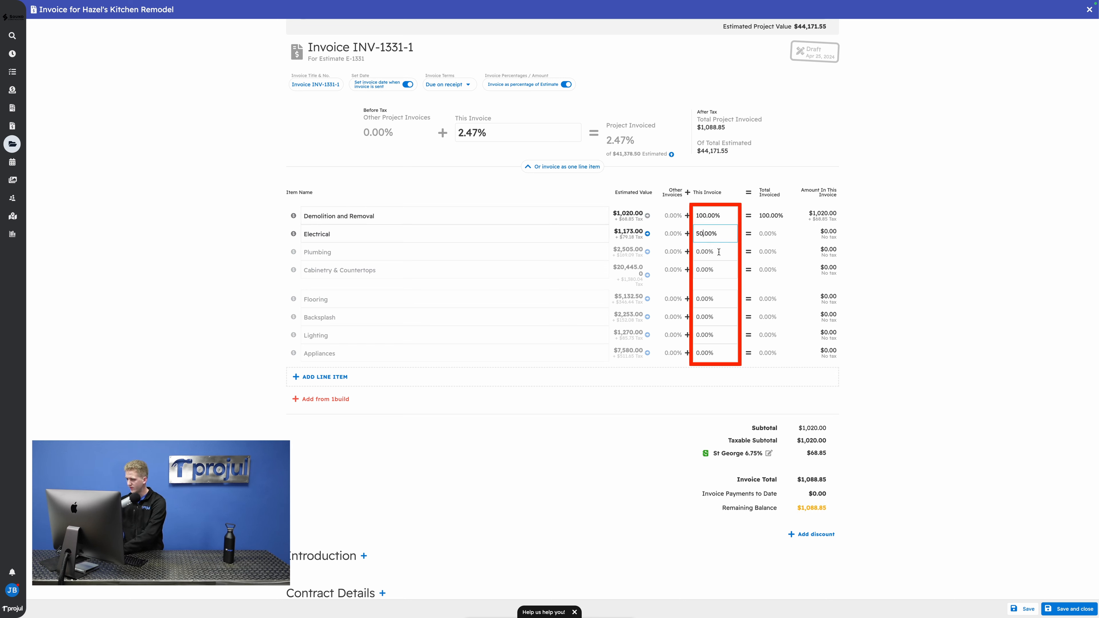
{"action": "left_click", "coordinate": [719, 252]}
{"action": "type", "text": "50"}
{"action": "left_click", "coordinate": [890, 254]}
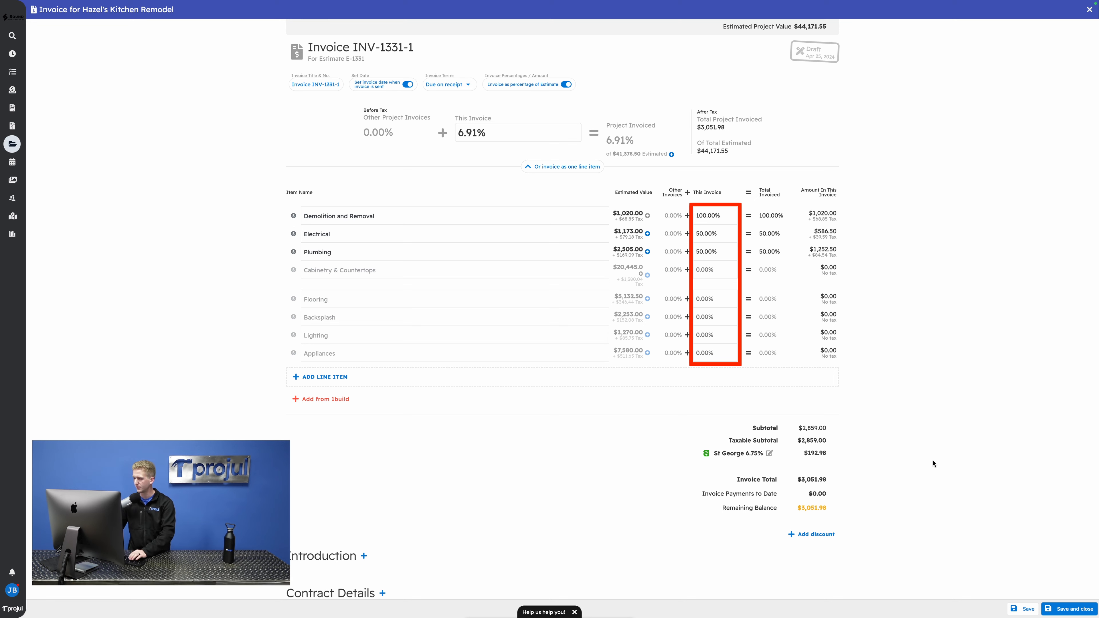
{"action": "left_click", "coordinate": [1017, 608]}
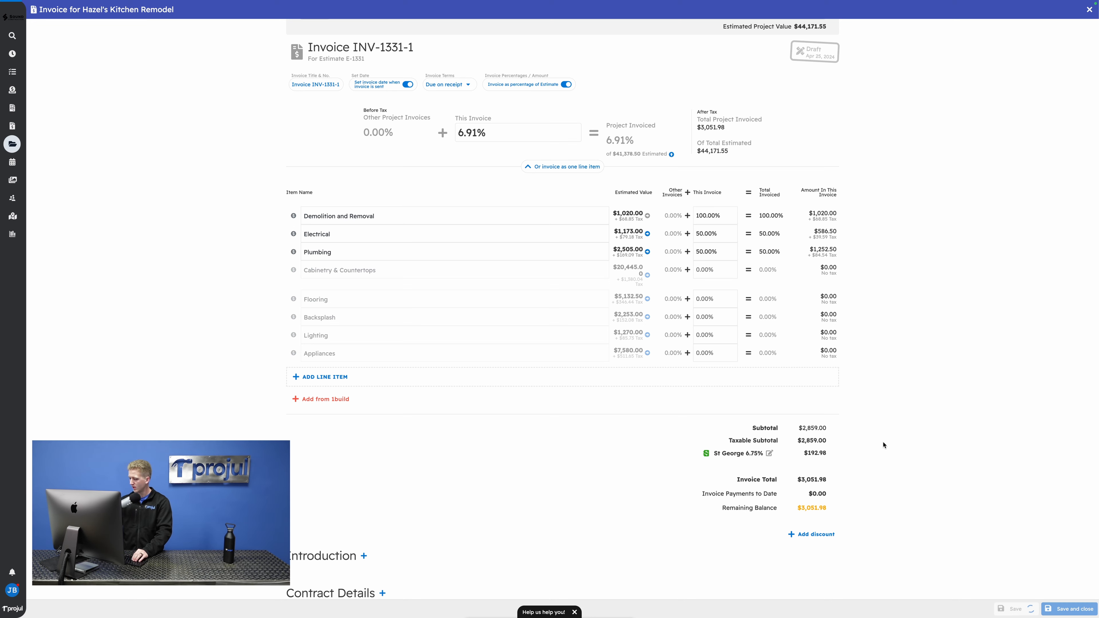
Mark the saved kitchen remodel invoice as ready to send and confirm
{"action": "scroll", "coordinate": [707, 413], "scroll_direction": "down", "scroll_amount": 7}
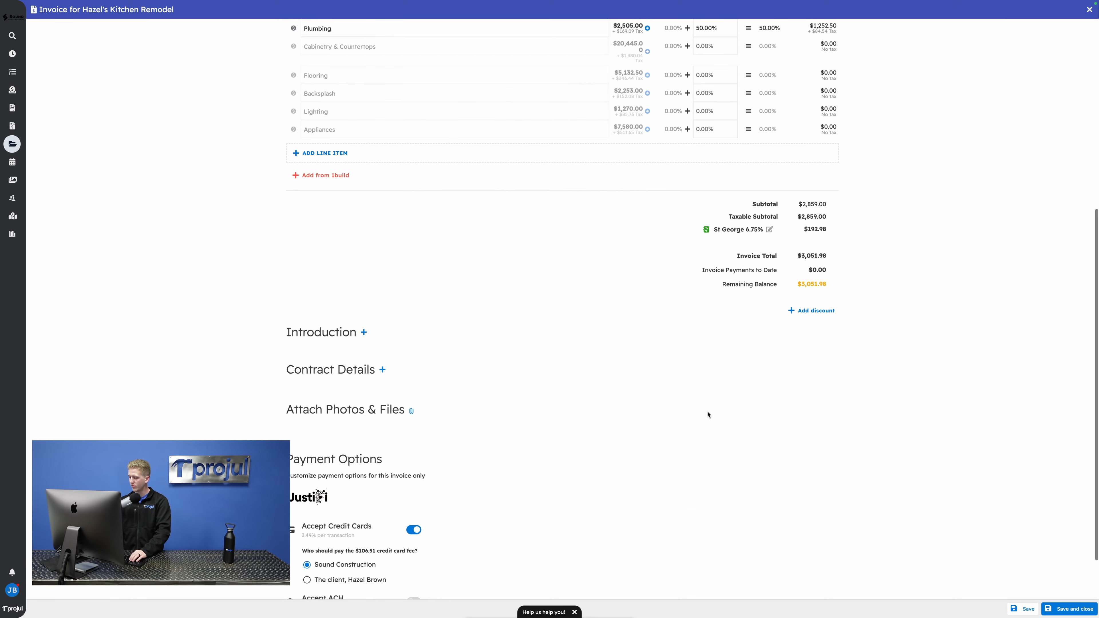
{"action": "left_click", "coordinate": [805, 587]}
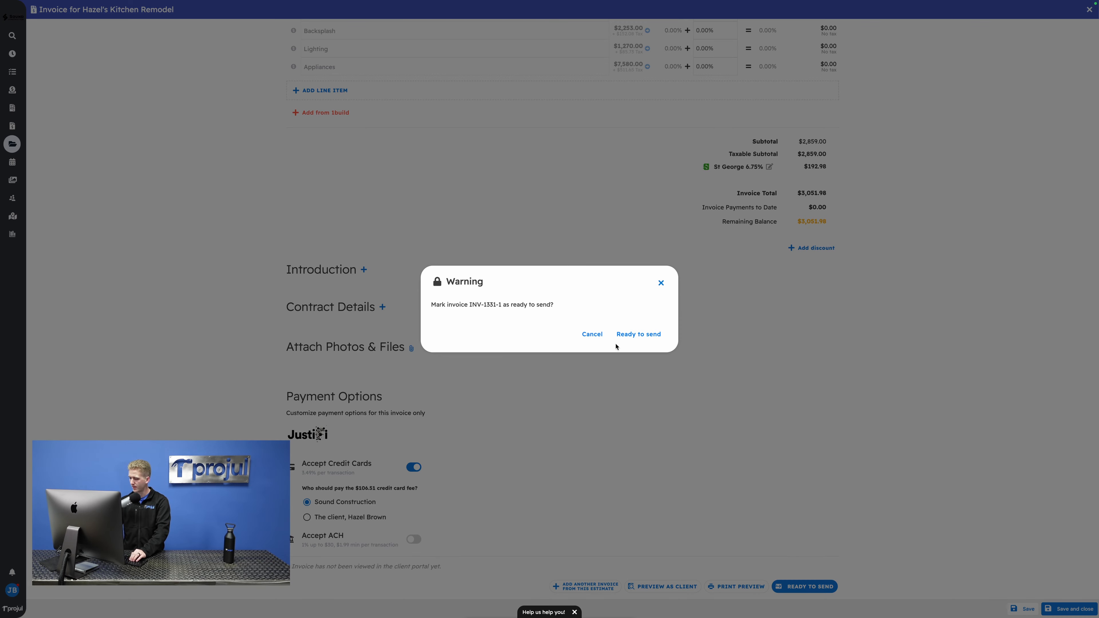
{"action": "left_click", "coordinate": [625, 335]}
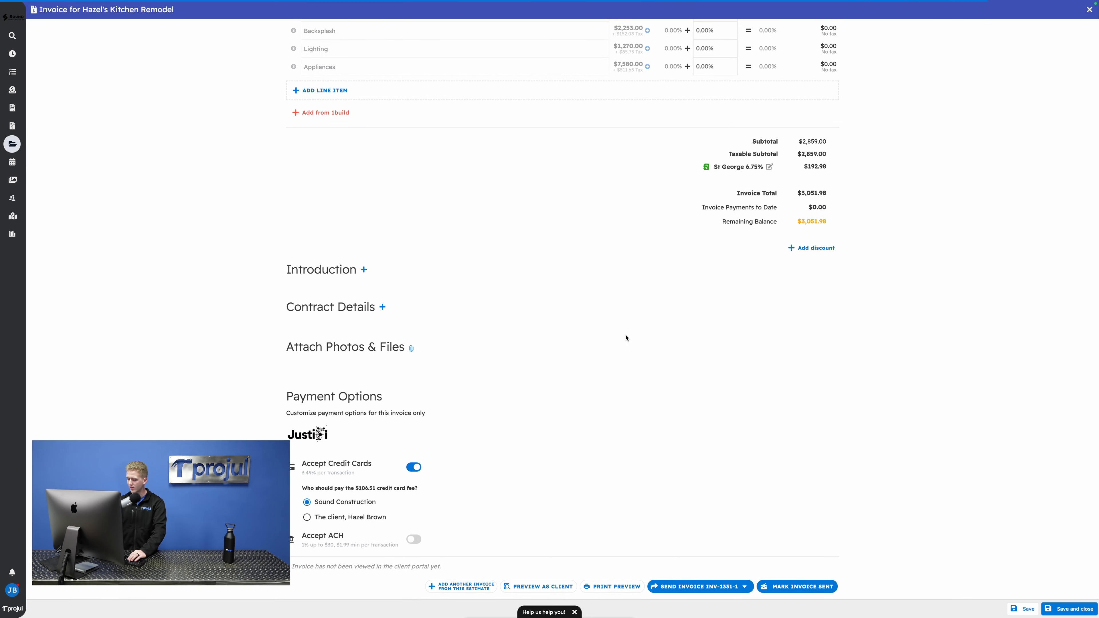
Email the invoice to the client using the prepared message content
{"action": "left_click", "coordinate": [692, 585]}
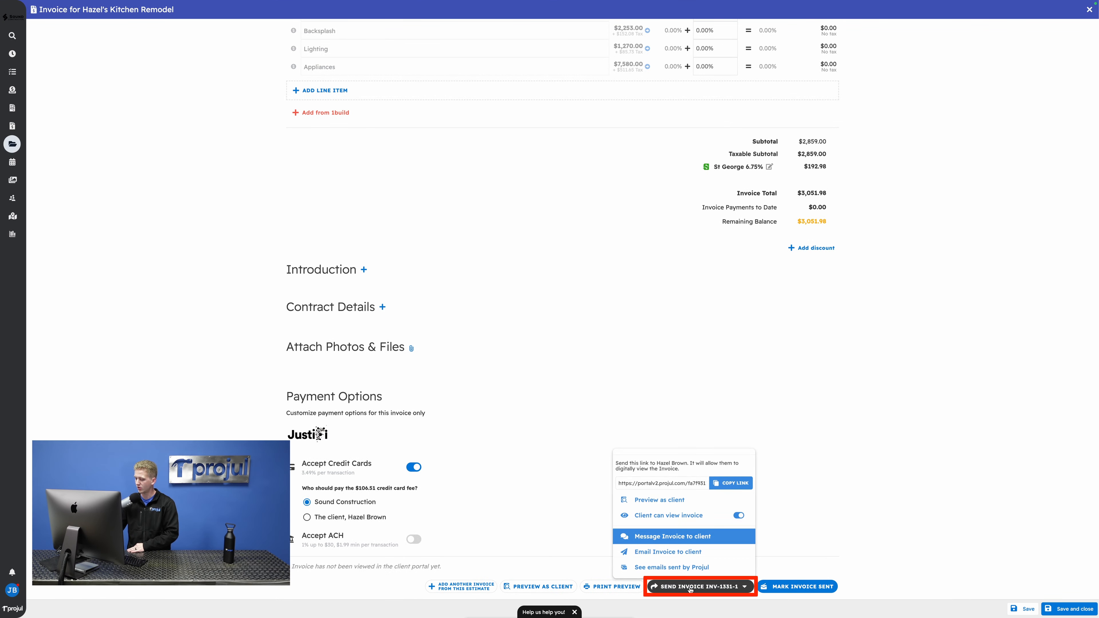
{"action": "left_click", "coordinate": [652, 553]}
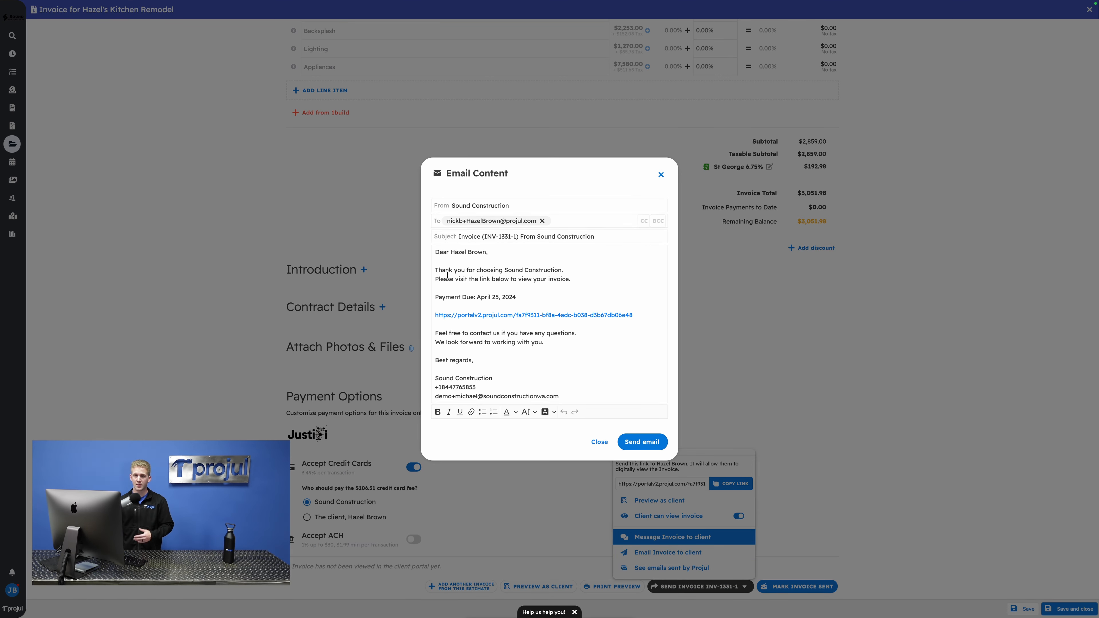
{"action": "left_click", "coordinate": [642, 442]}
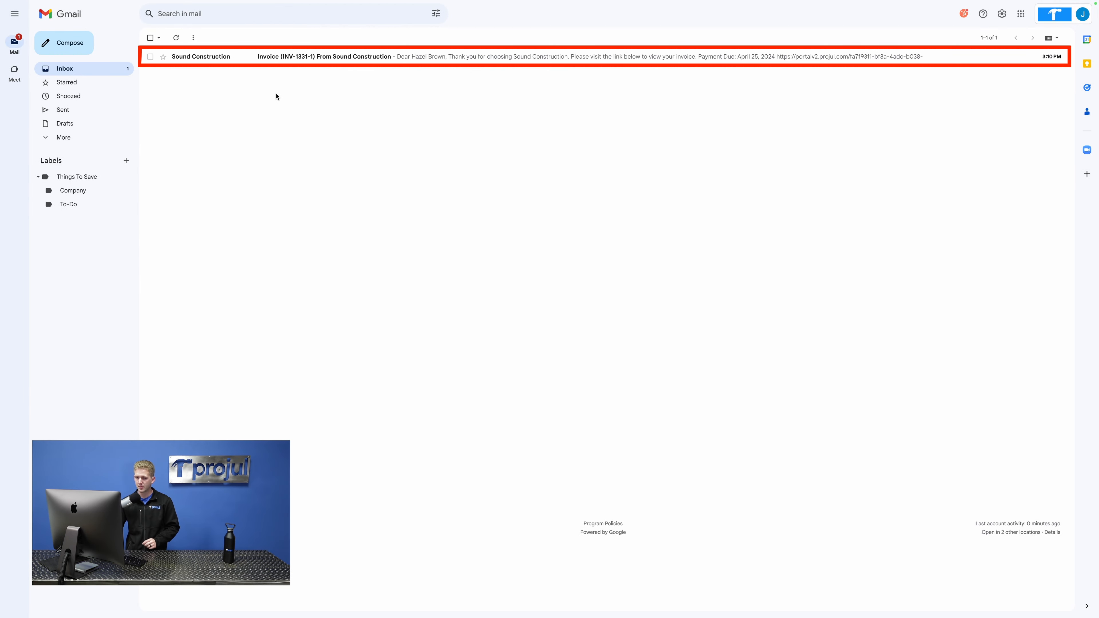
Open the Sound Construction invoice email in Gmail, follow its portal link and view the ACH payment option
{"action": "left_click", "coordinate": [269, 58]}
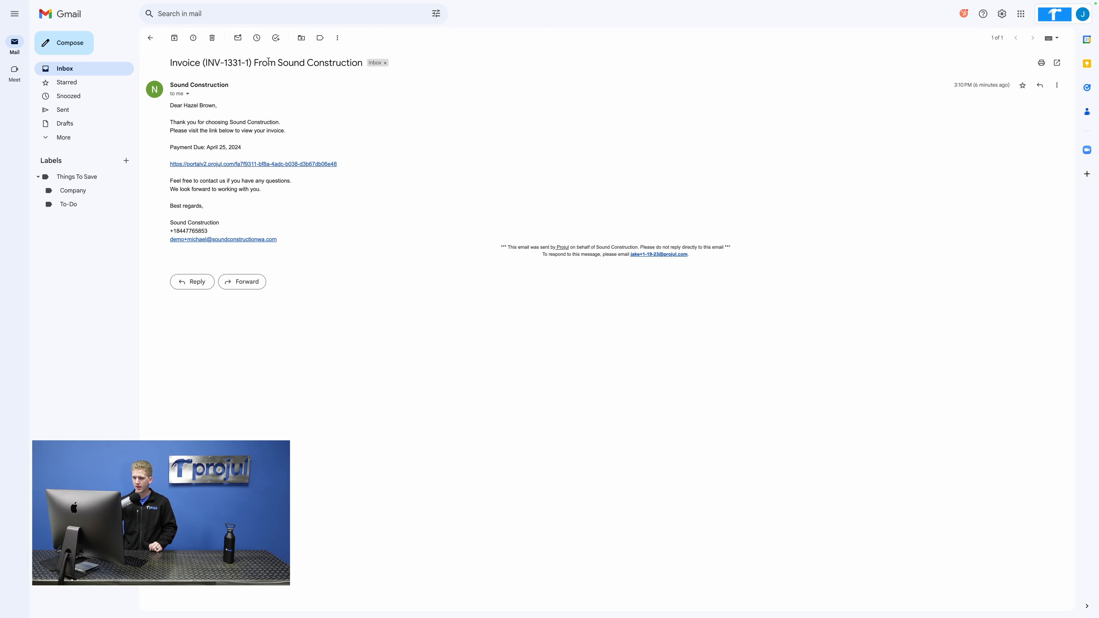
{"action": "left_click", "coordinate": [249, 164]}
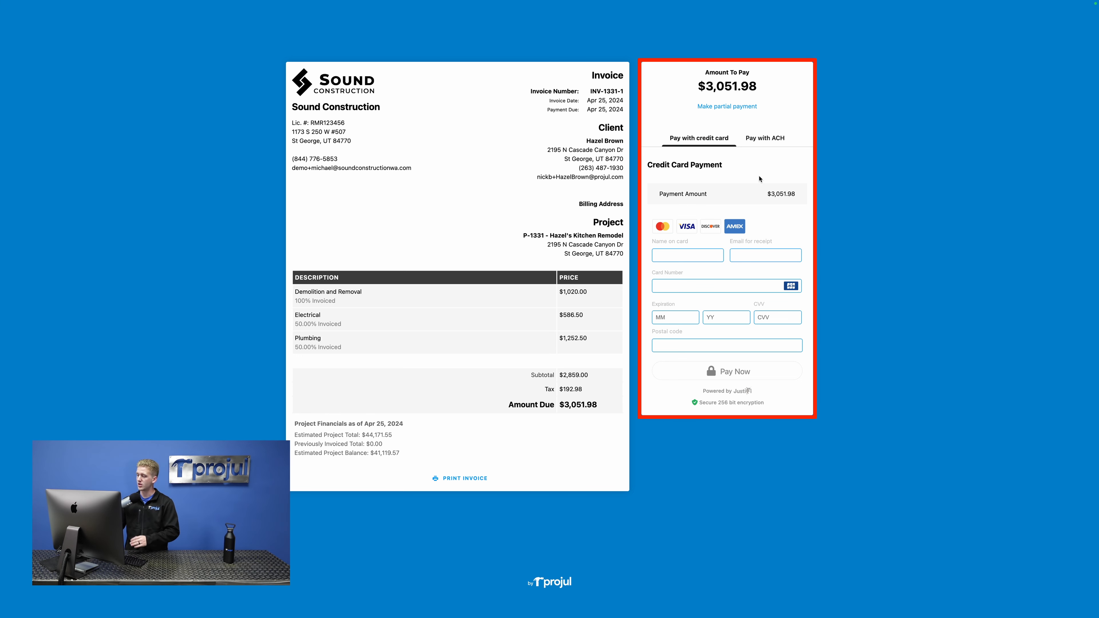
{"action": "left_click", "coordinate": [763, 139]}
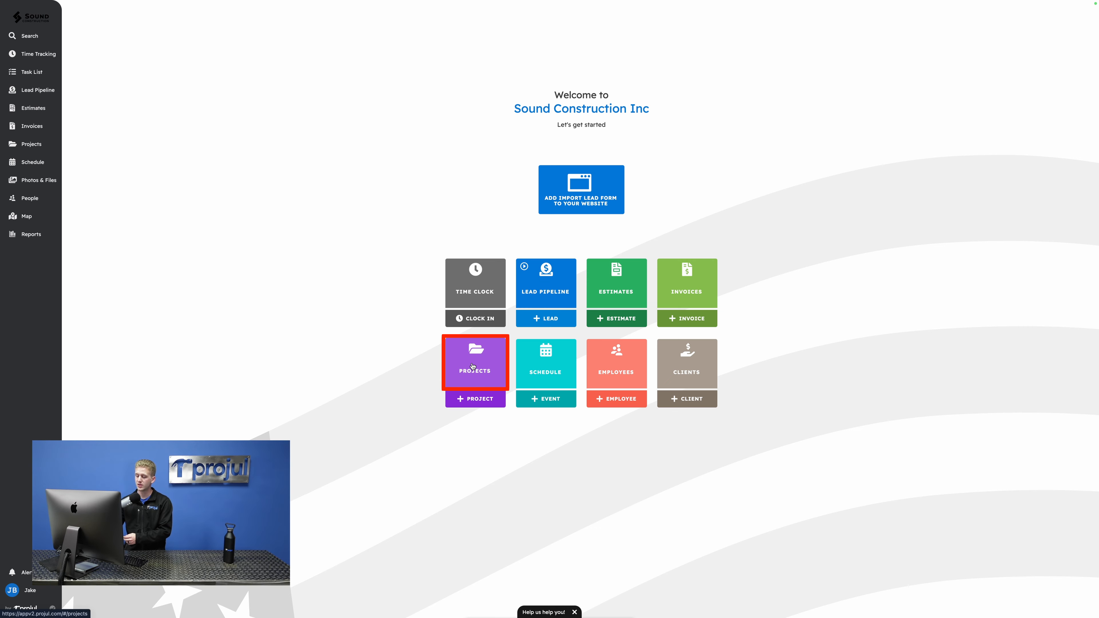
Return to Projul and start an invoice for project P-1331 from its project shortcuts
{"action": "left_click", "coordinate": [41, 149]}
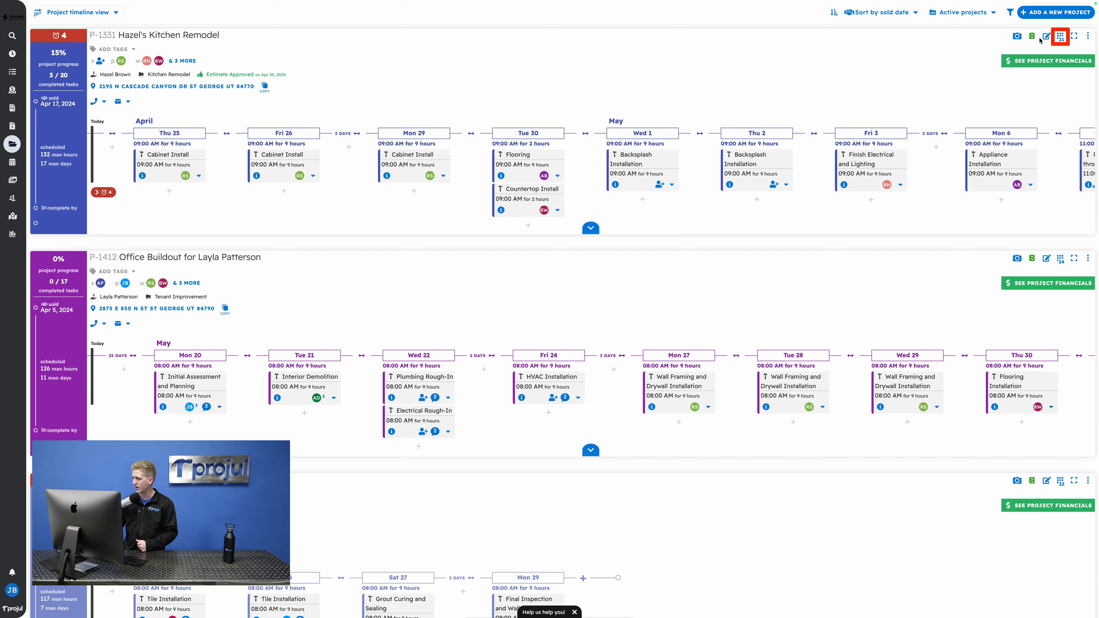
{"action": "left_click", "coordinate": [1061, 37]}
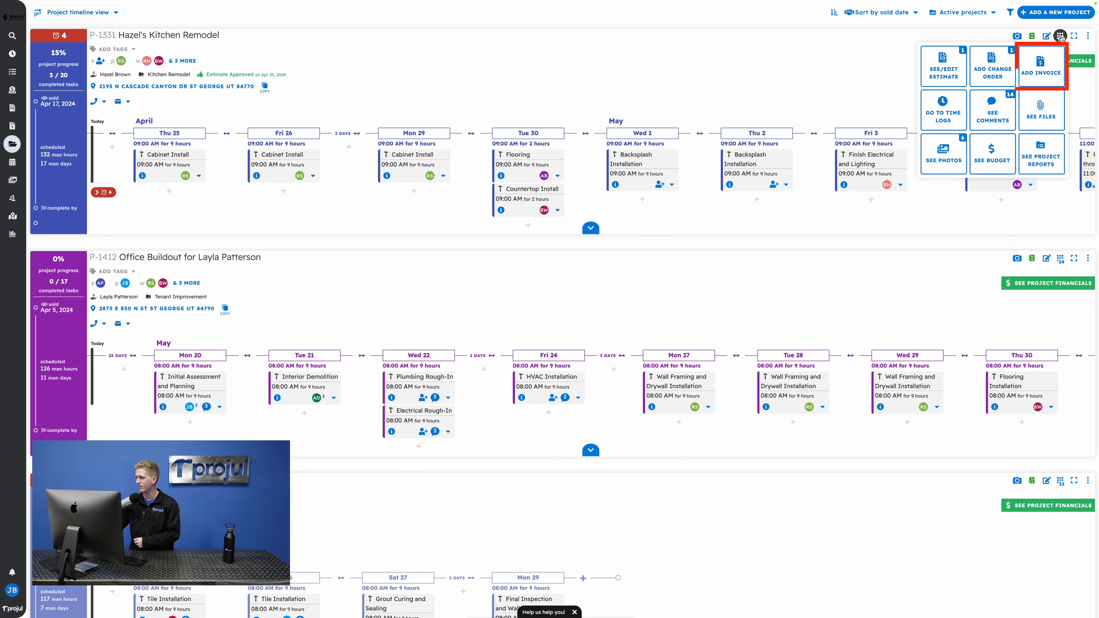
{"action": "left_click", "coordinate": [1048, 69]}
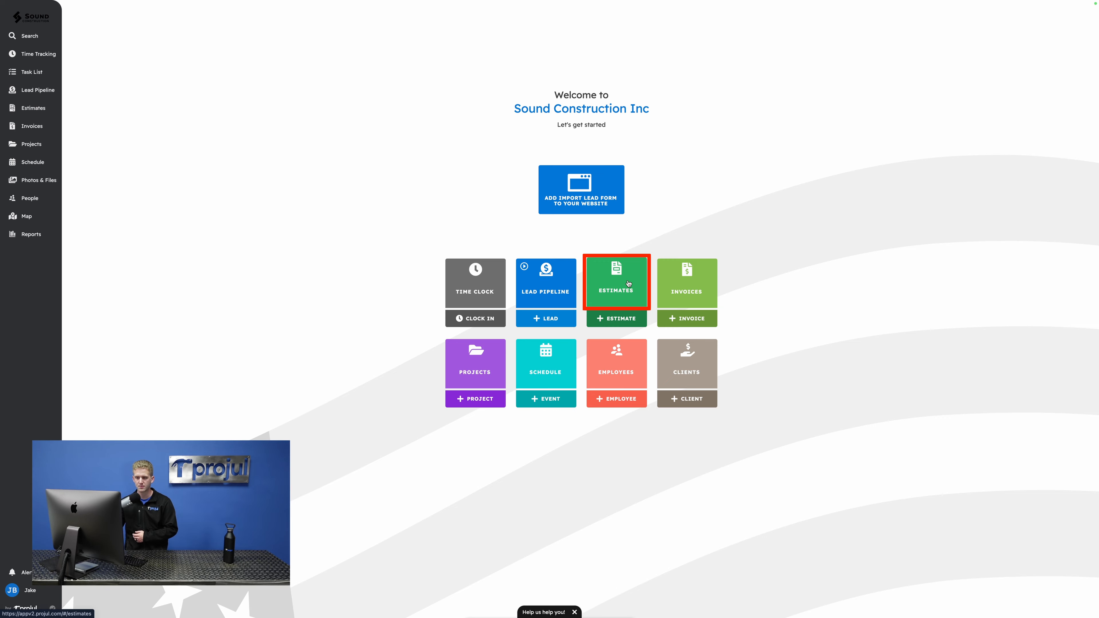
Open the approved estimate for project P-1331 and create an invoice from it
{"action": "left_click", "coordinate": [42, 113]}
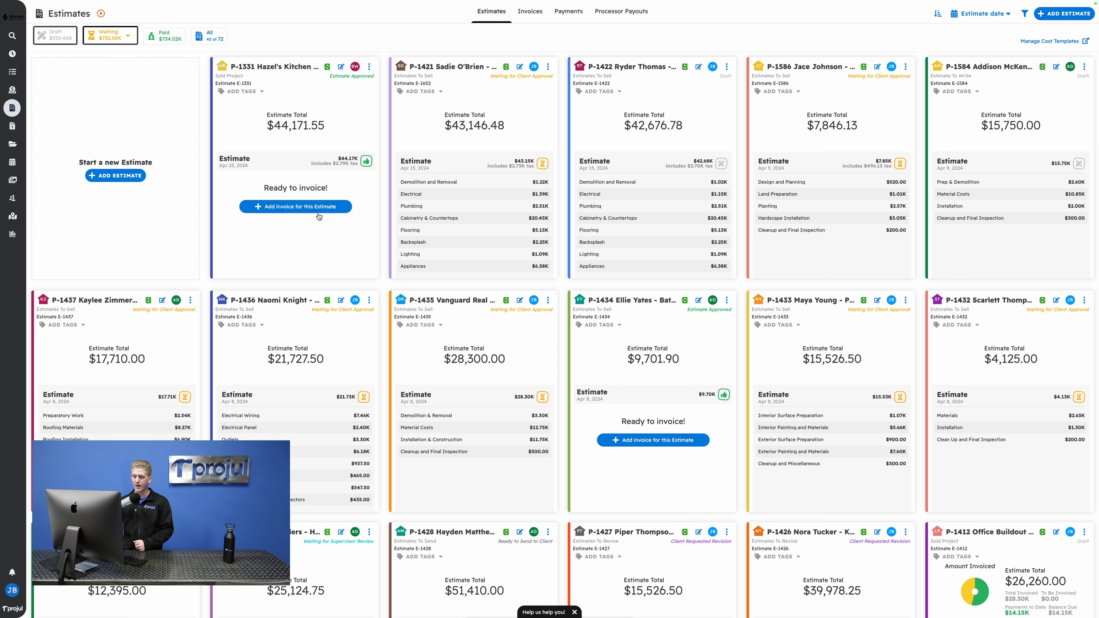
{"action": "left_click", "coordinate": [276, 103]}
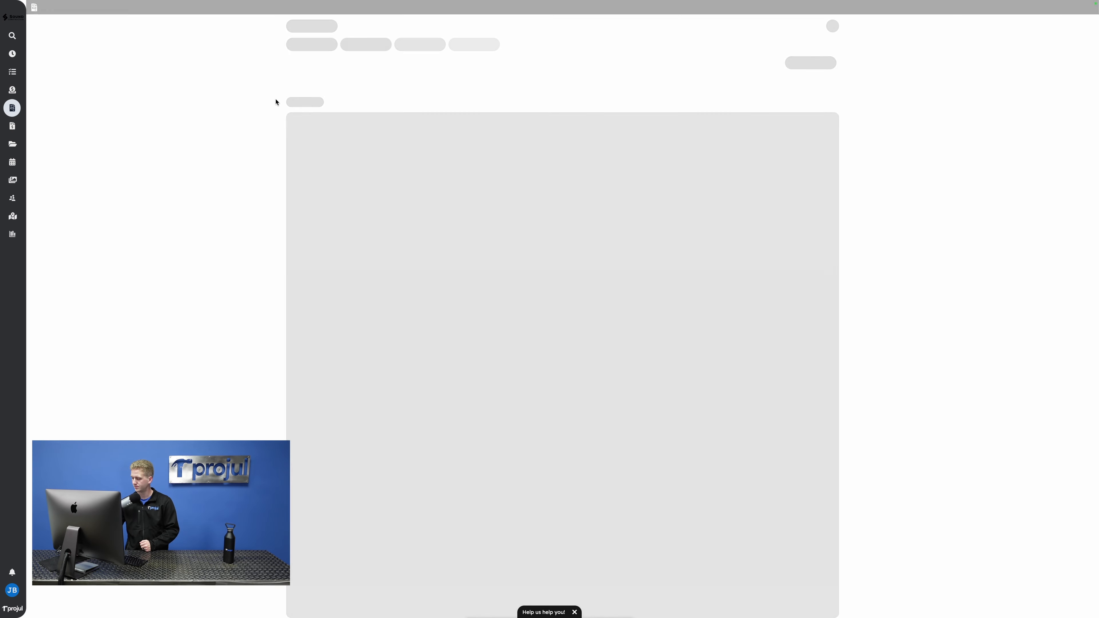
{"action": "scroll", "coordinate": [374, 224], "scroll_direction": "down", "scroll_amount": 20}
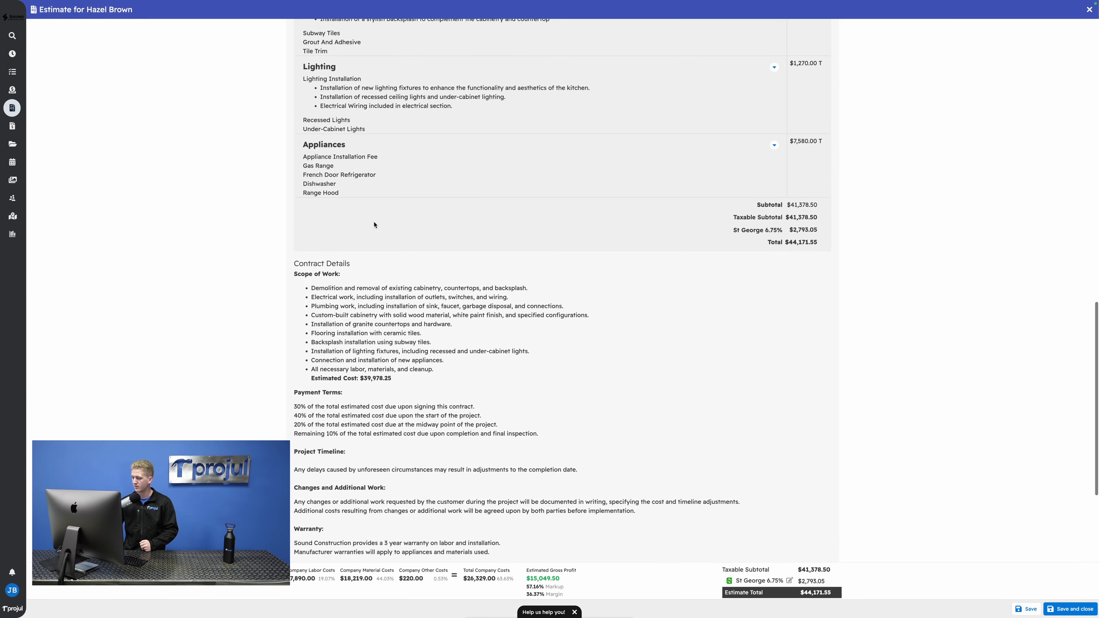
{"action": "scroll", "coordinate": [375, 225], "scroll_direction": "down", "scroll_amount": 5}
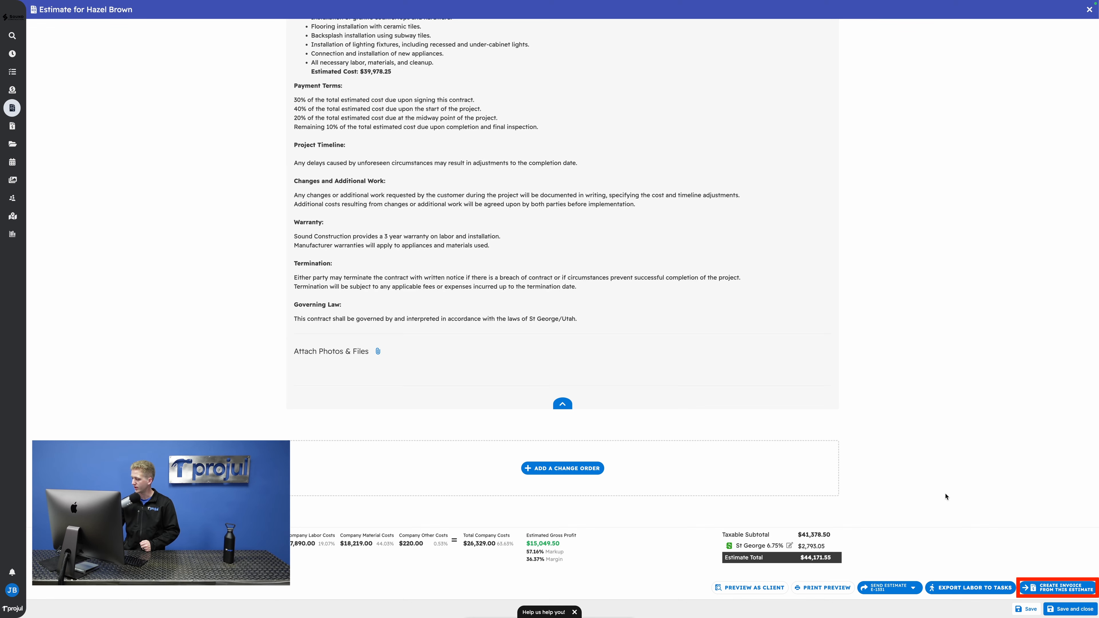
{"action": "left_click", "coordinate": [1075, 588]}
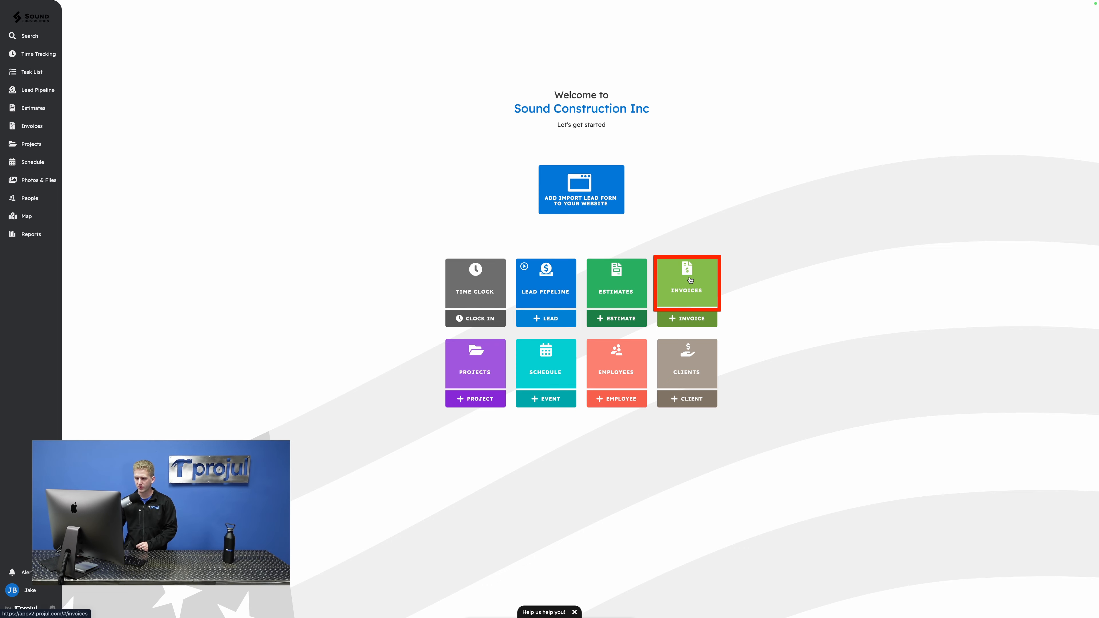
Go to the invoices overview and start a new invoice there
{"action": "left_click", "coordinate": [42, 131]}
{"action": "mouse_move", "coordinate": [43, 145]}
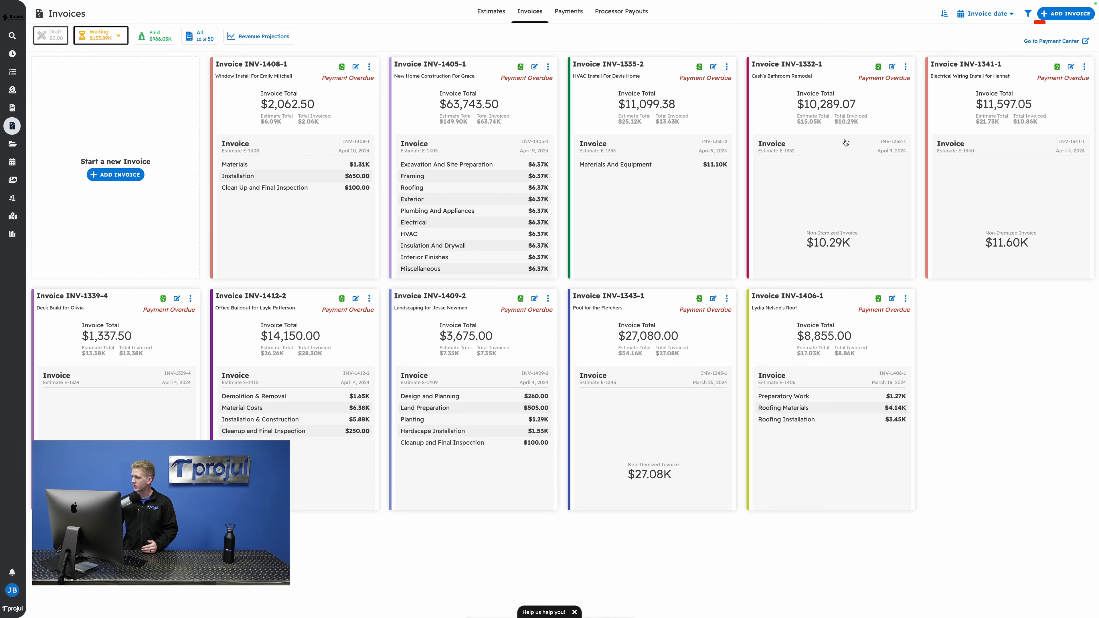
{"action": "left_click", "coordinate": [1059, 16]}
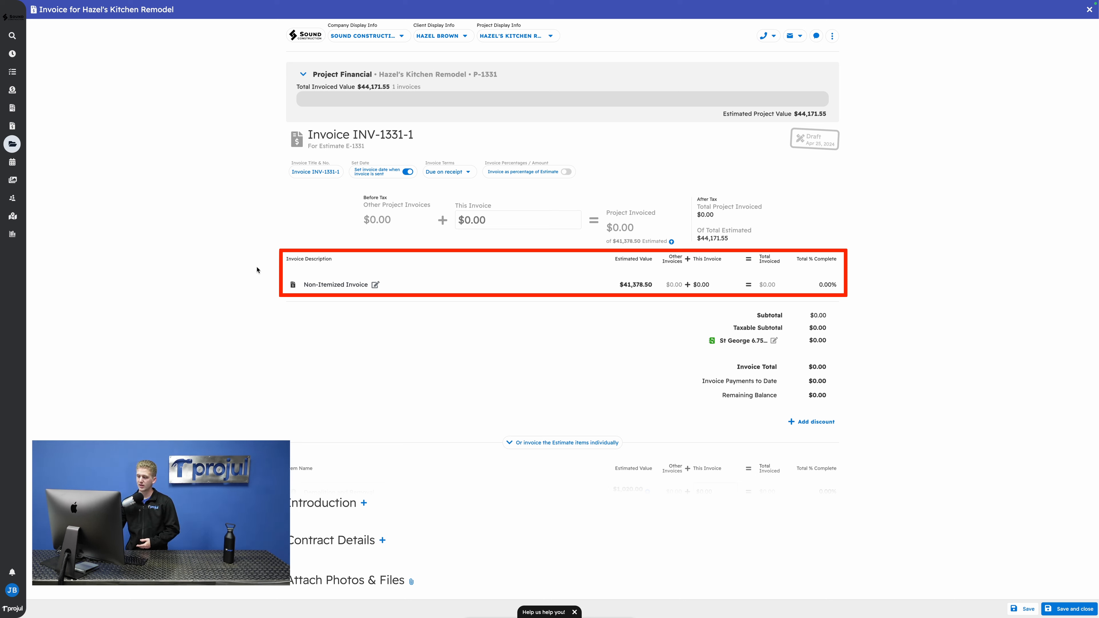
Replace the non-itemized invoice description with "25% Deposit"
{"action": "left_click", "coordinate": [375, 286]}
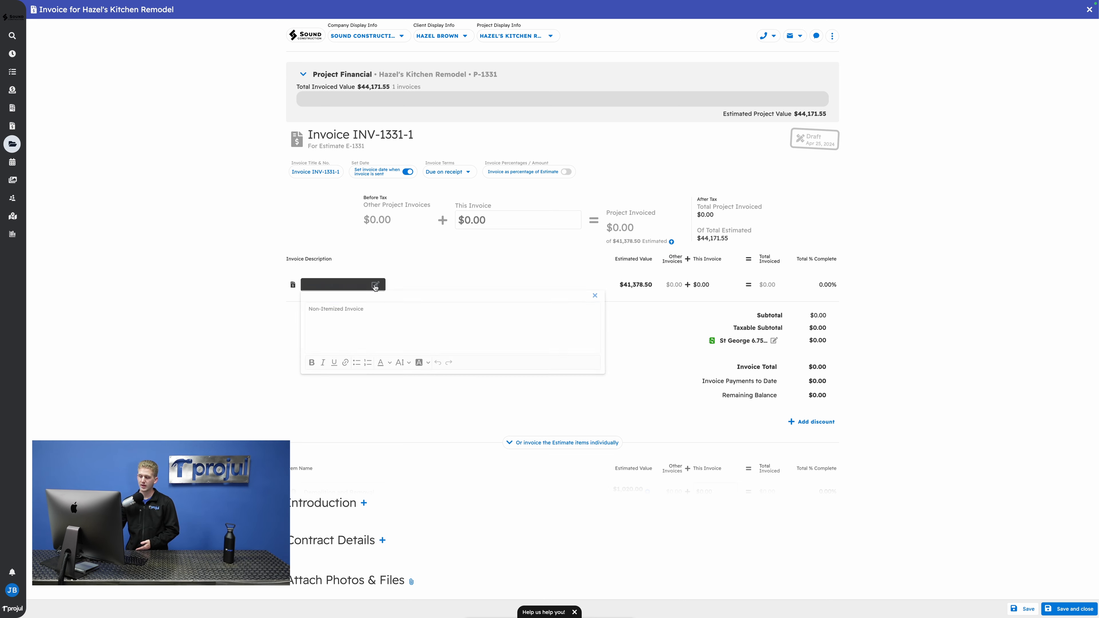
{"action": "key", "text": "ctrl+a"}
{"action": "key", "text": "BackSpace"}
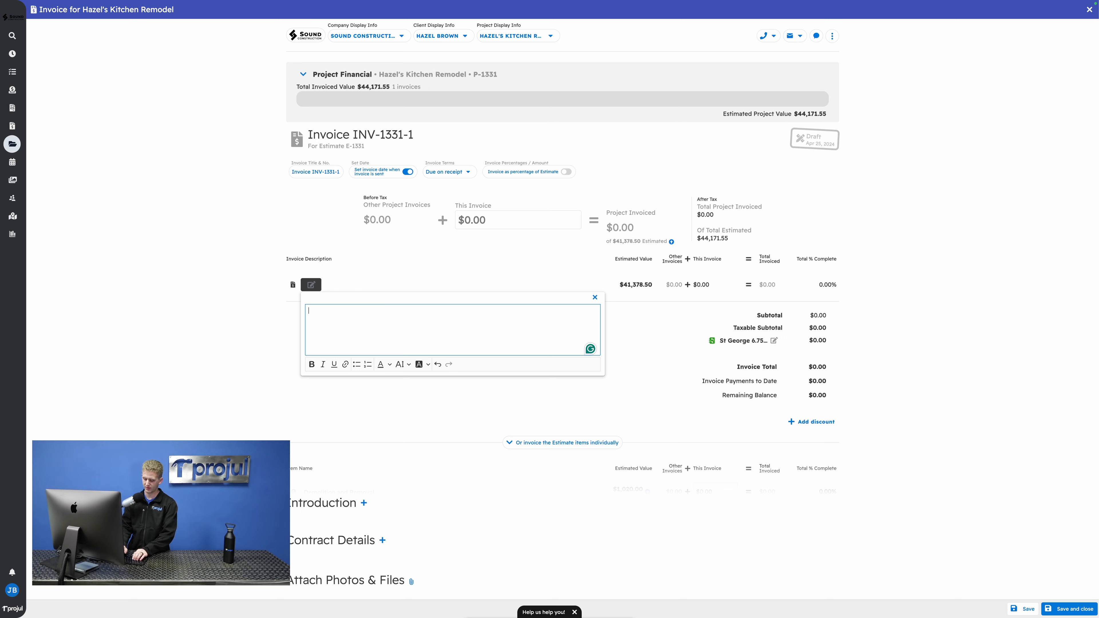
{"action": "type", "text": "25% Deposit"}
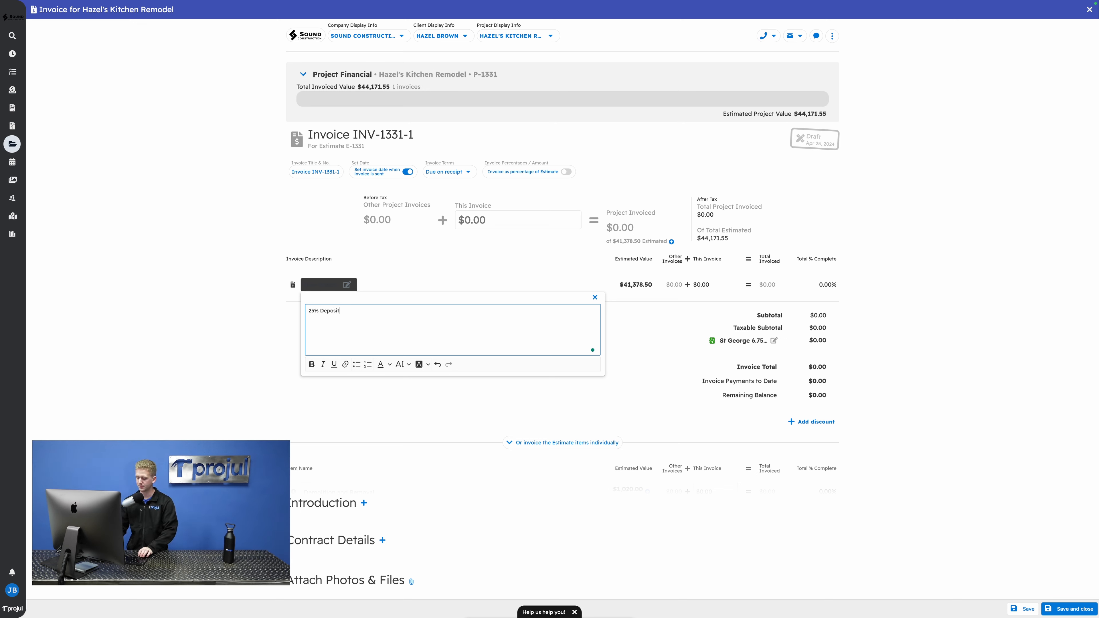
{"action": "left_click", "coordinate": [515, 266]}
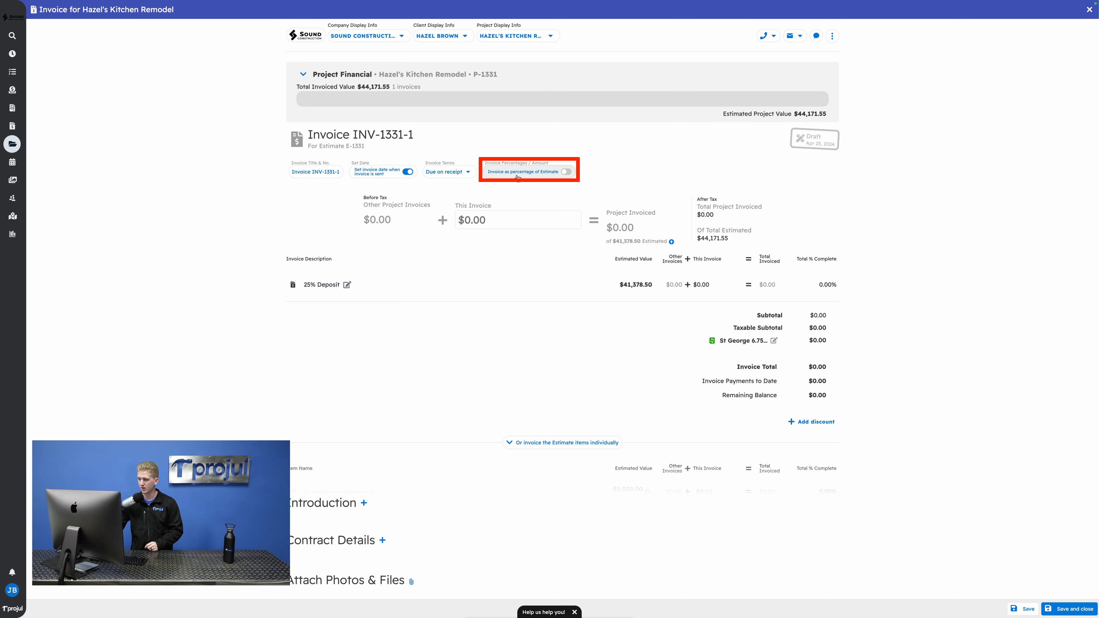
Invoice as a percentage of the estimate and set this invoice to 25%
{"action": "left_click", "coordinate": [517, 176]}
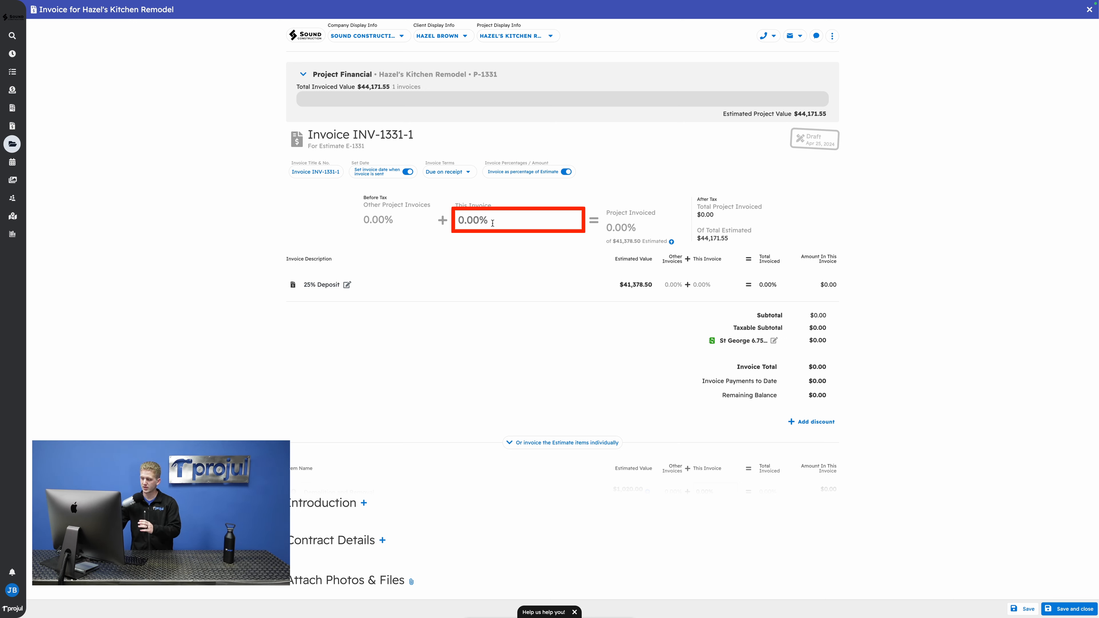
{"action": "left_click", "coordinate": [491, 222]}
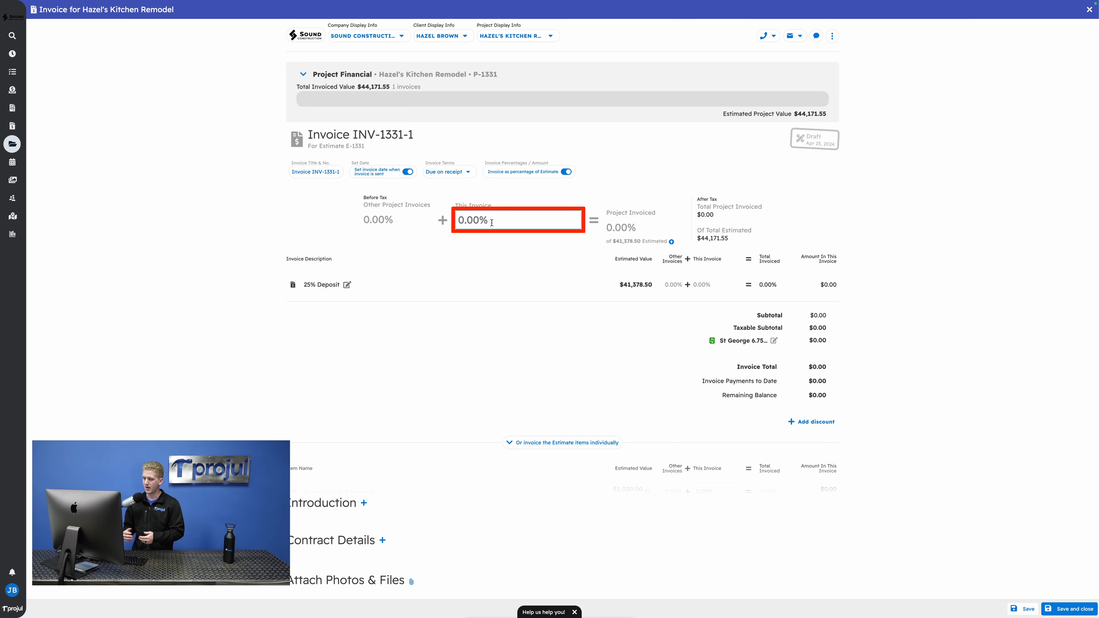
{"action": "type", "text": "25"}
{"action": "left_click", "coordinate": [499, 243]}
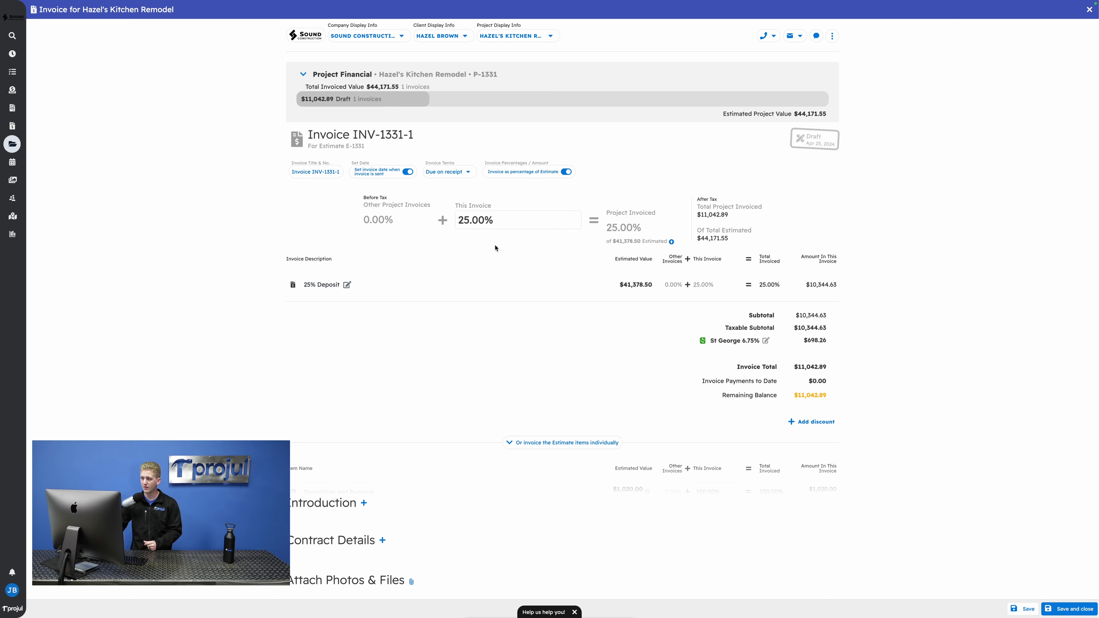
Switch the invoice back to a dollar amount and set this invoice to $10,000
{"action": "left_click", "coordinate": [530, 178]}
{"action": "left_click", "coordinate": [455, 220]}
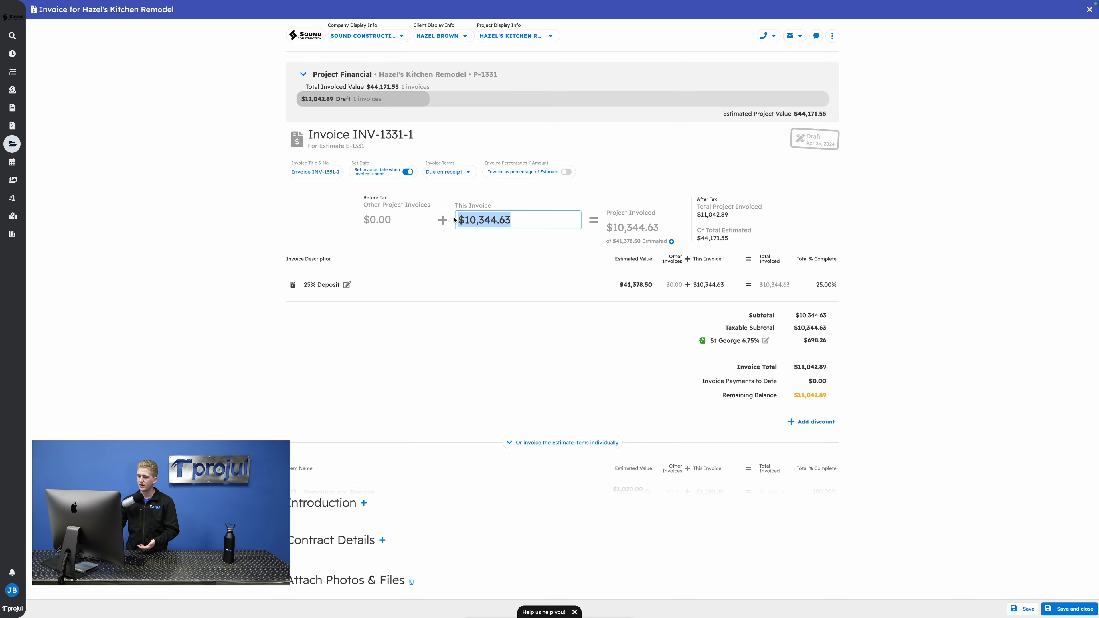
{"action": "type", "text": "10000"}
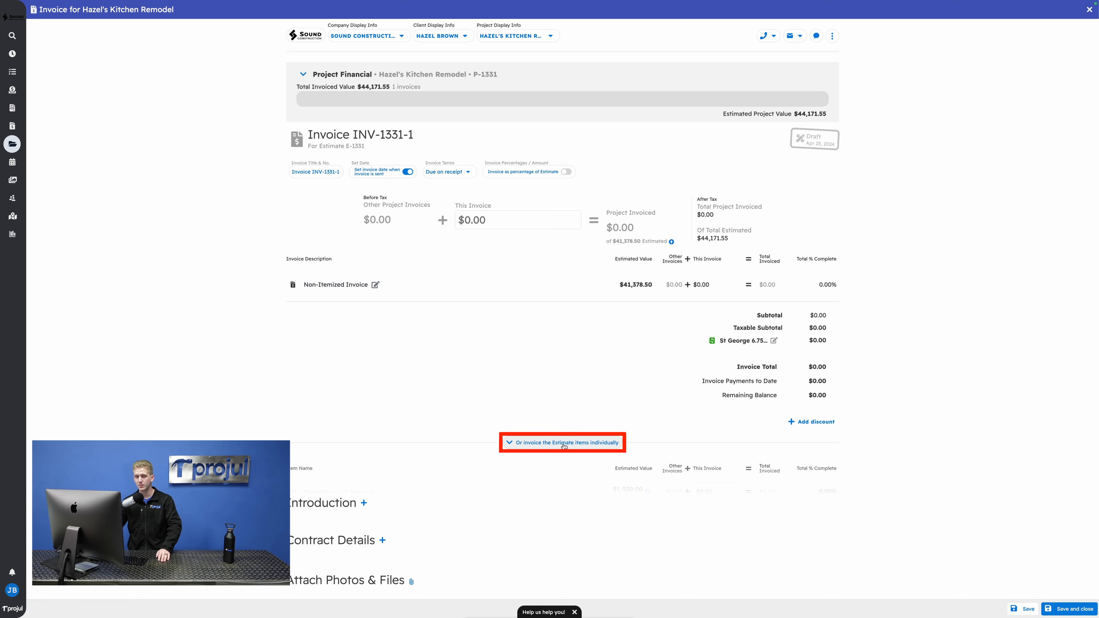
Invoice the estimate items individually, with $500 for Demolition and Removal, $2,000 for Flooring and $1,000 for Lighting
{"action": "left_click", "coordinate": [564, 446]}
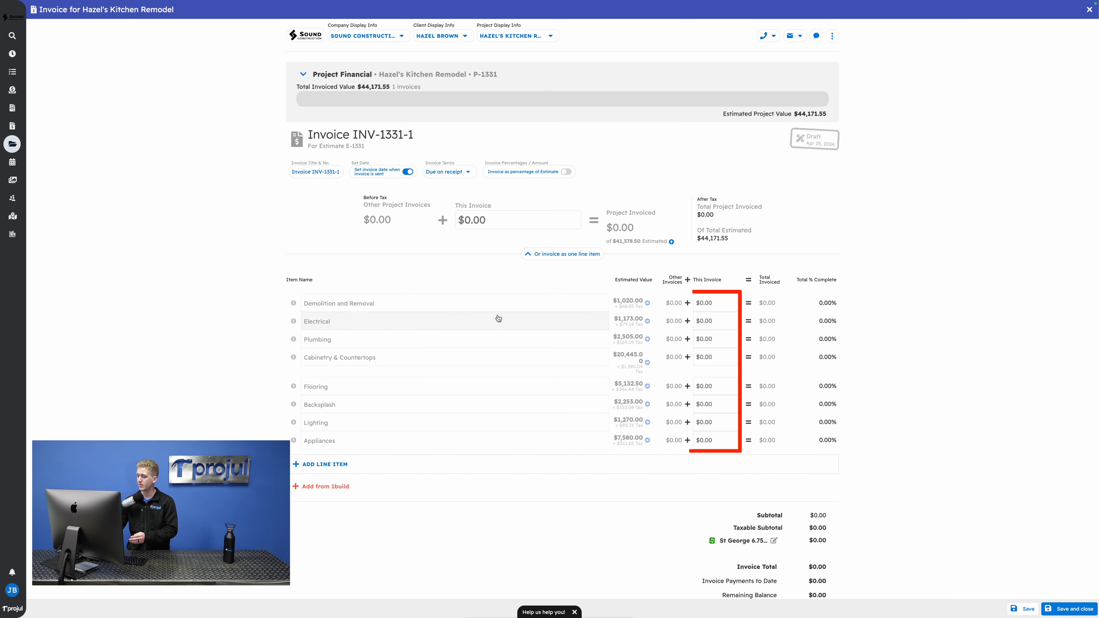
{"action": "left_click", "coordinate": [719, 305]}
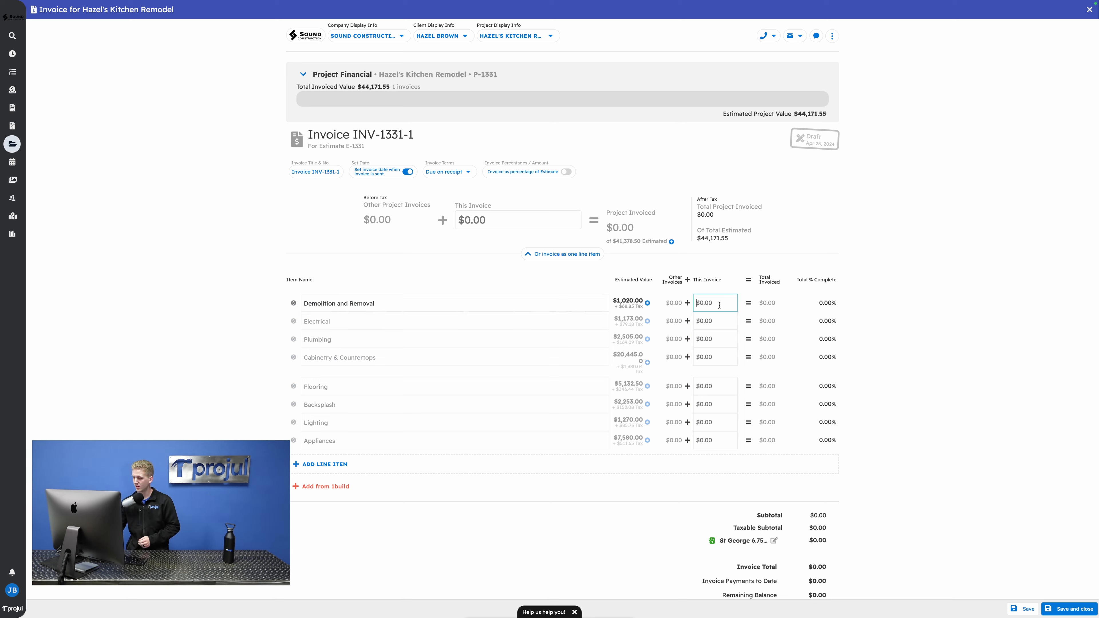
{"action": "type", "text": "500"}
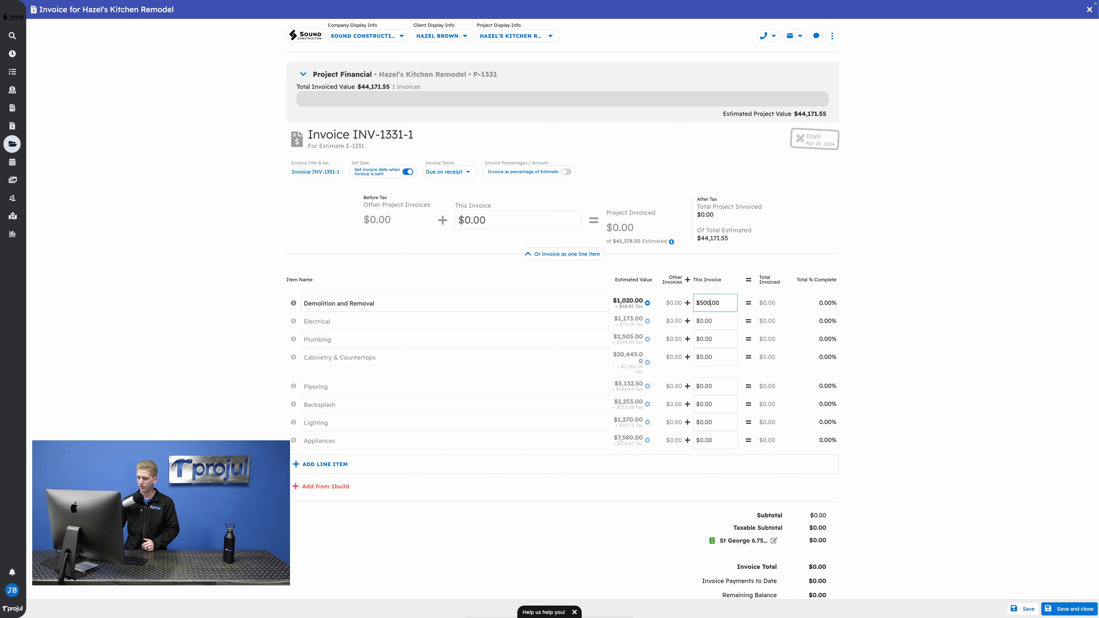
{"action": "left_click", "coordinate": [715, 384]}
{"action": "type", "text": "2000"}
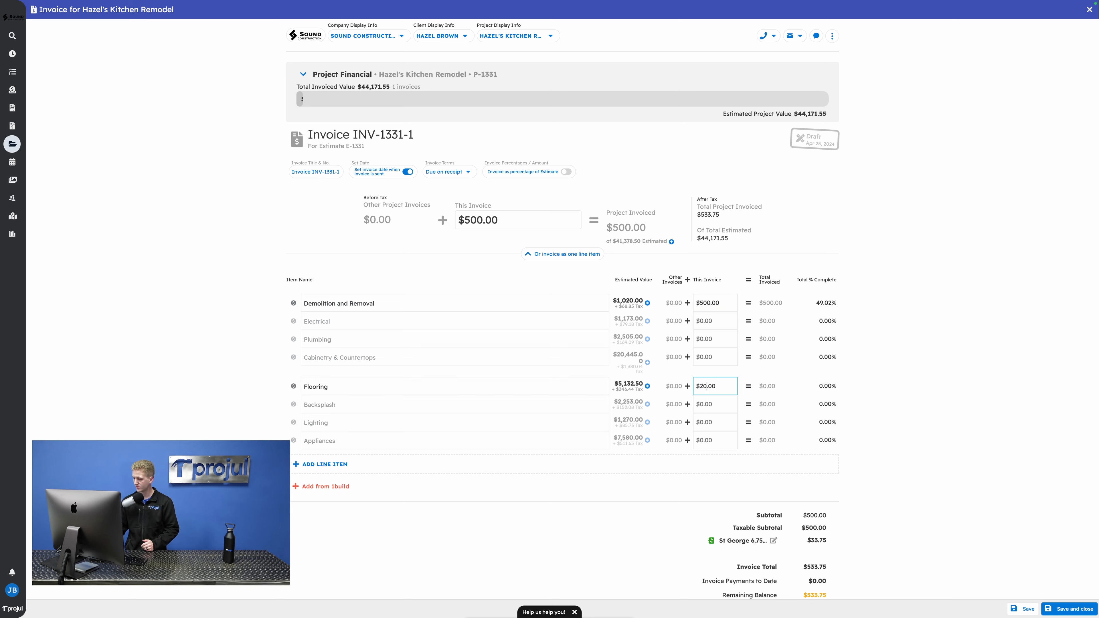
{"action": "left_click", "coordinate": [720, 423]}
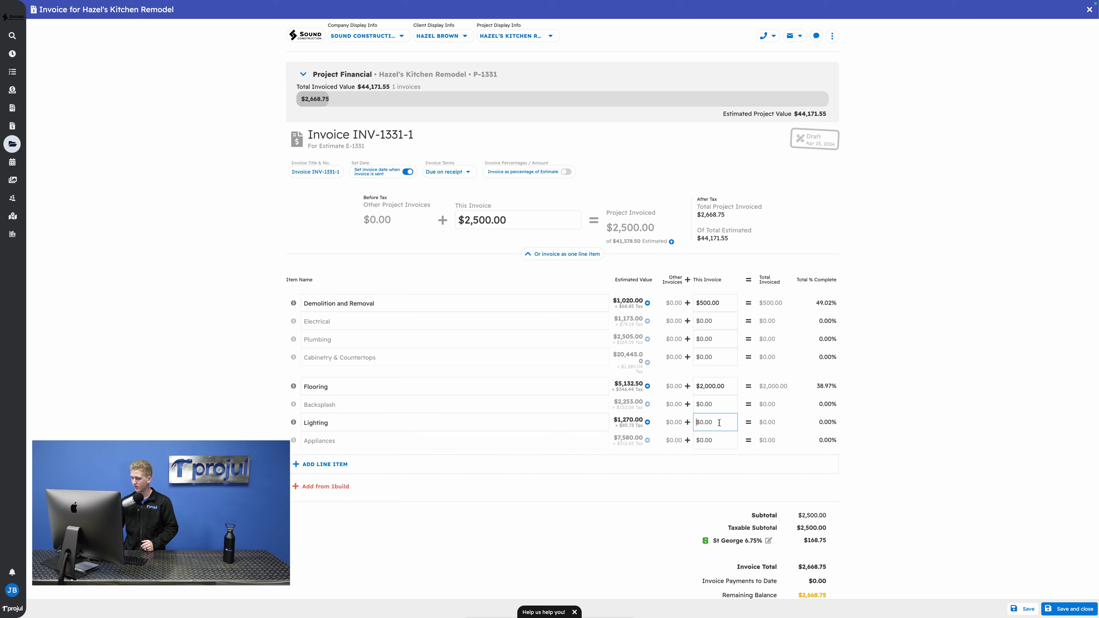
{"action": "type", "text": "1000"}
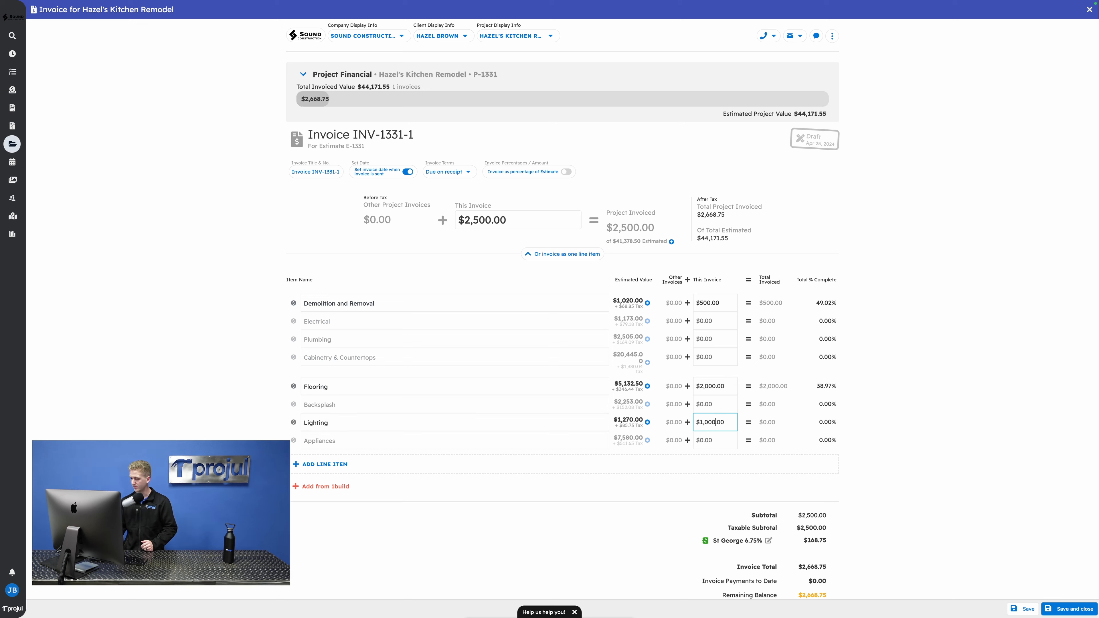
{"action": "left_click", "coordinate": [890, 385]}
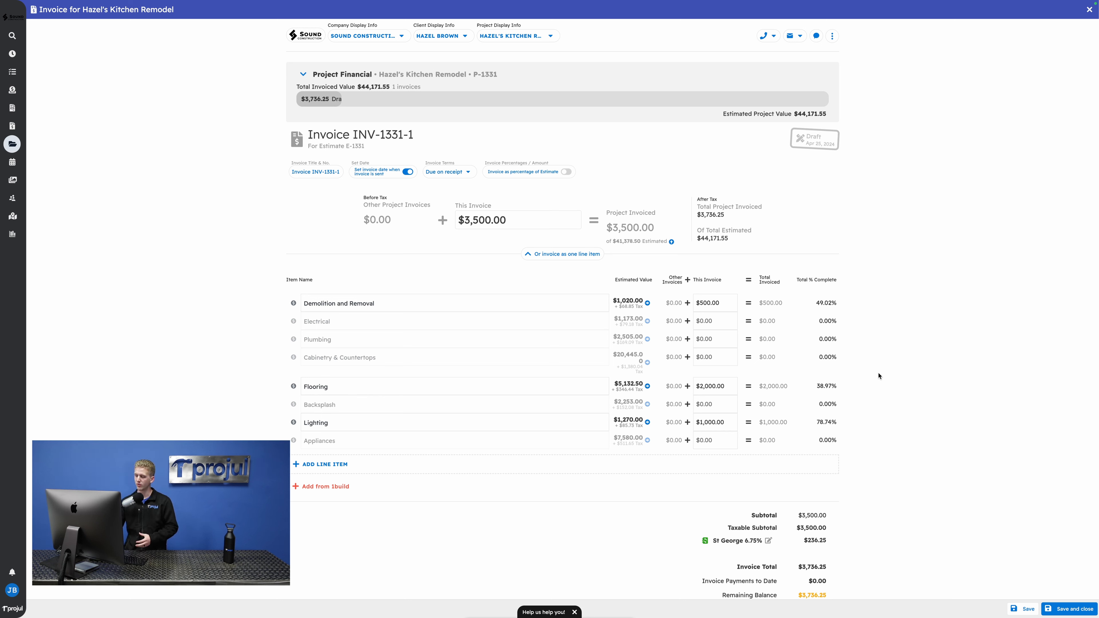
Switch the itemized invoice to percentages and set Electrical to 50% and Plumbing to 20%
{"action": "left_click", "coordinate": [562, 172]}
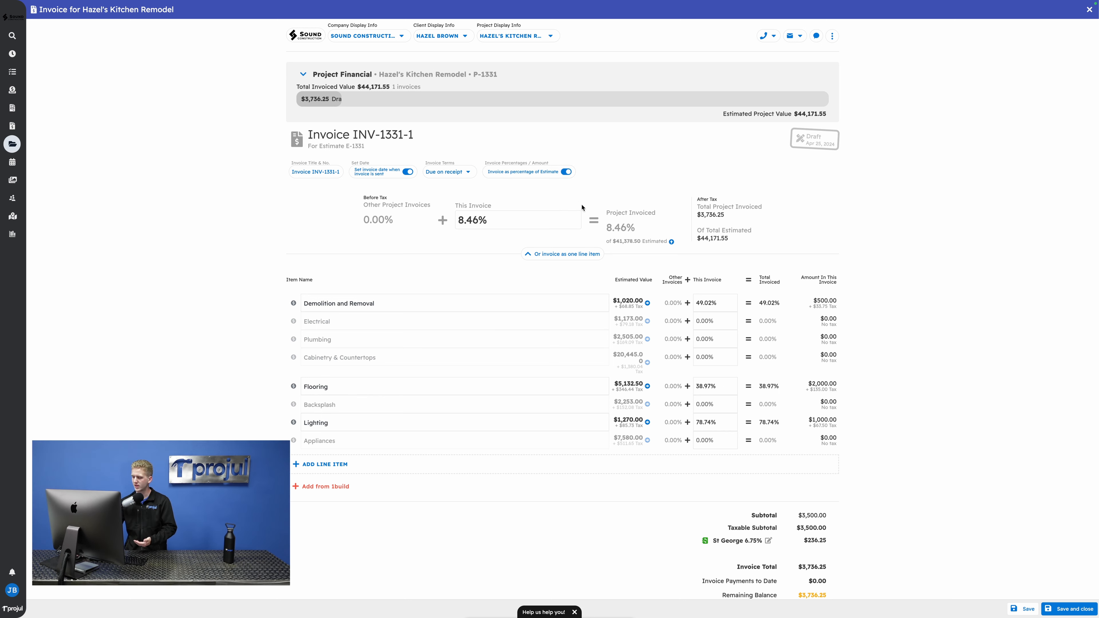
{"action": "left_click", "coordinate": [709, 320]}
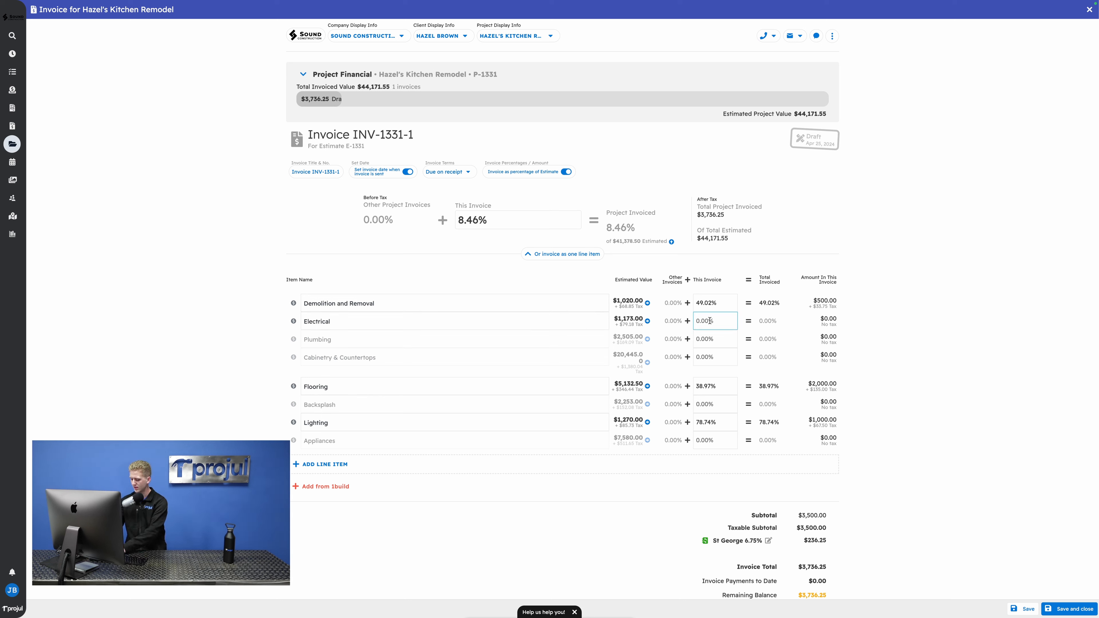
{"action": "type", "text": "50"}
{"action": "left_click", "coordinate": [717, 339]}
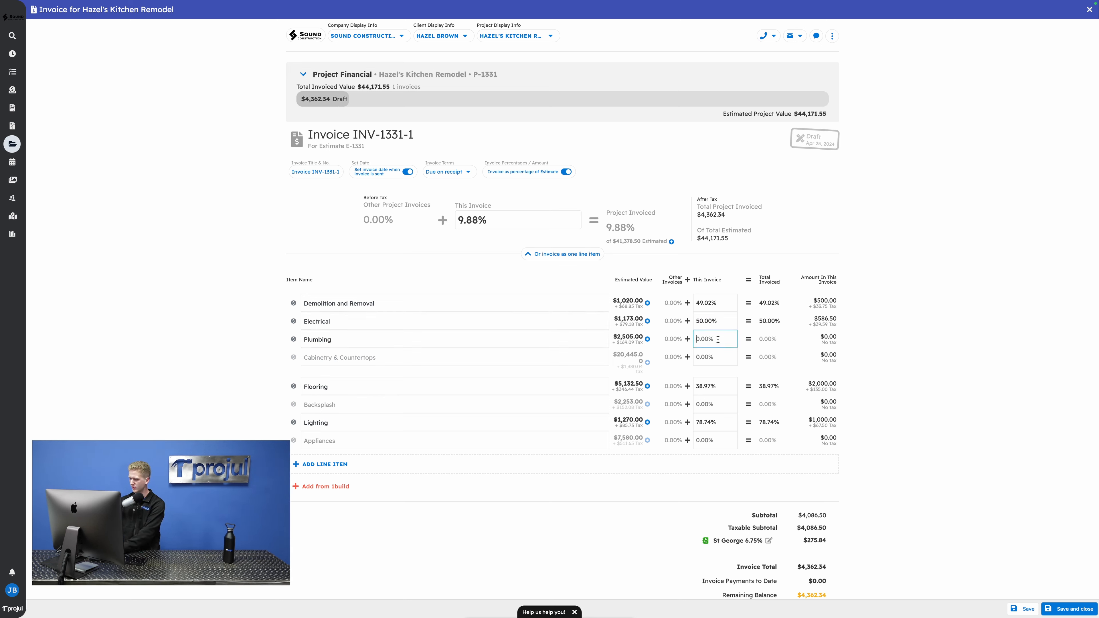
{"action": "type", "text": "20"}
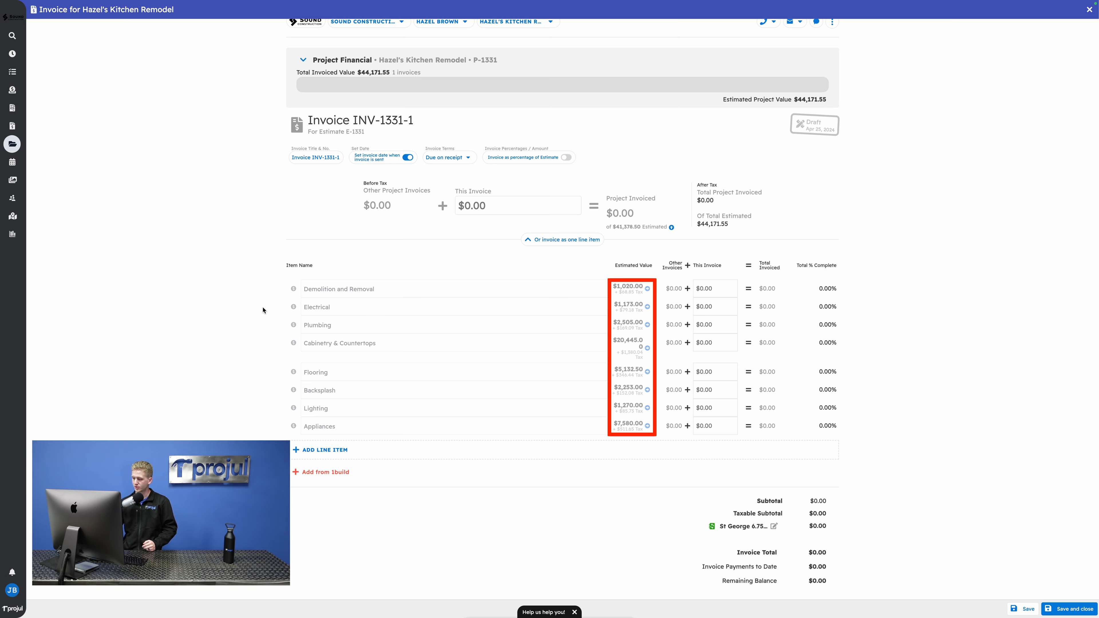
Invoice every item, starting with Electrical and Plumbing, at its full estimated value and apply the estimate's Referral discount
{"action": "left_click", "coordinate": [647, 307]}
{"action": "left_click", "coordinate": [648, 324]}
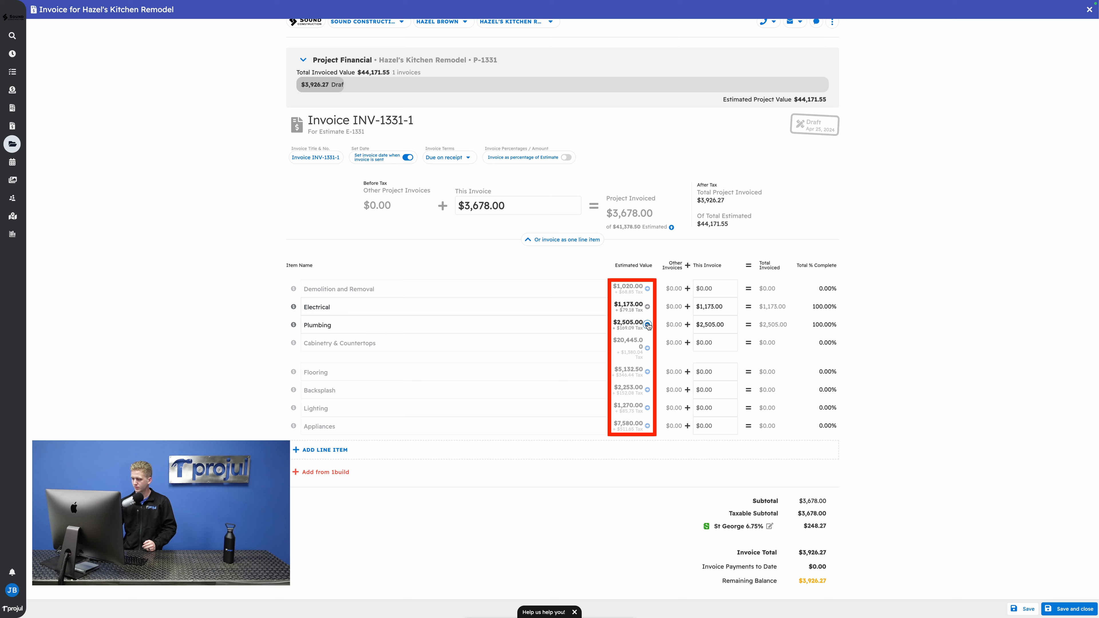
{"action": "left_click", "coordinate": [671, 228]}
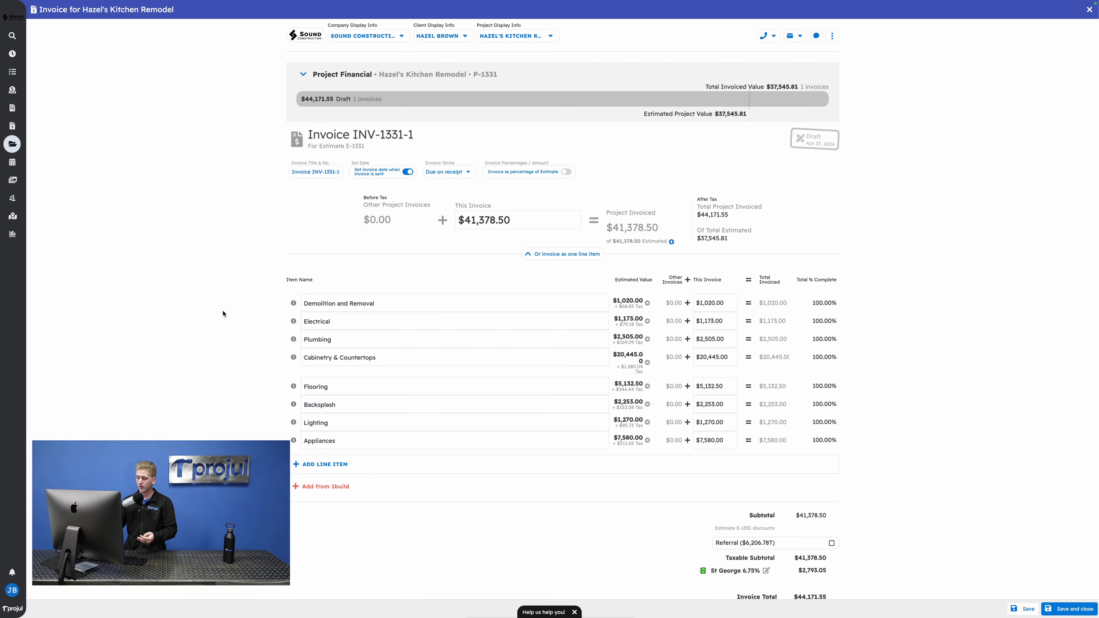
{"action": "scroll", "coordinate": [253, 360], "scroll_direction": "down", "scroll_amount": 3}
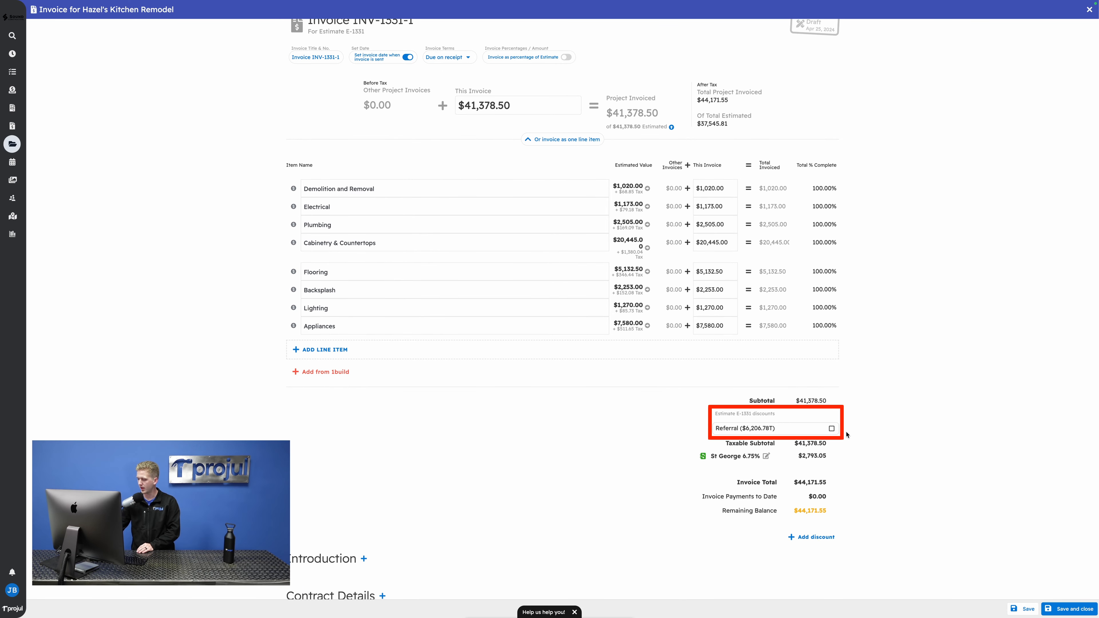
{"action": "left_click", "coordinate": [832, 428]}
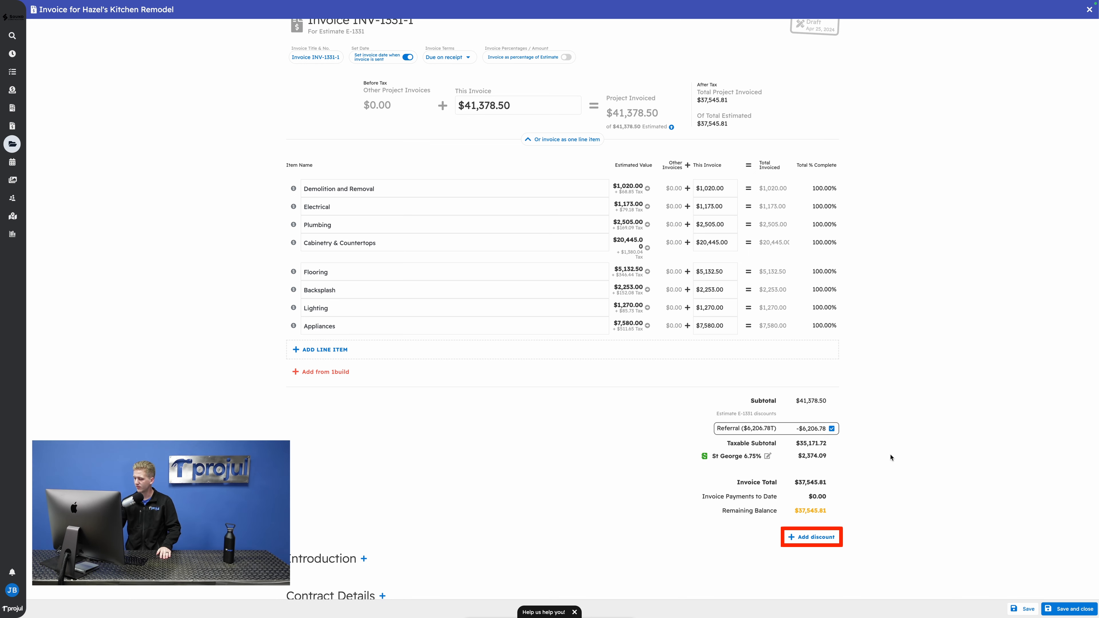
Fill in a new percentage discount named Military with a value of 20%
{"action": "left_click", "coordinate": [822, 541]}
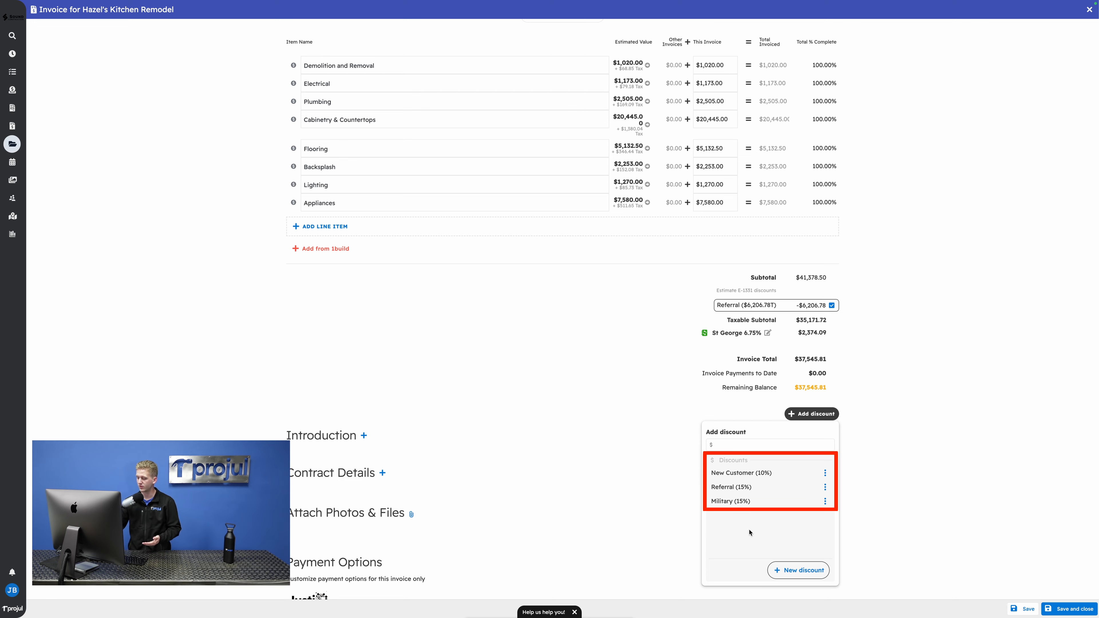
{"action": "left_click", "coordinate": [797, 569]}
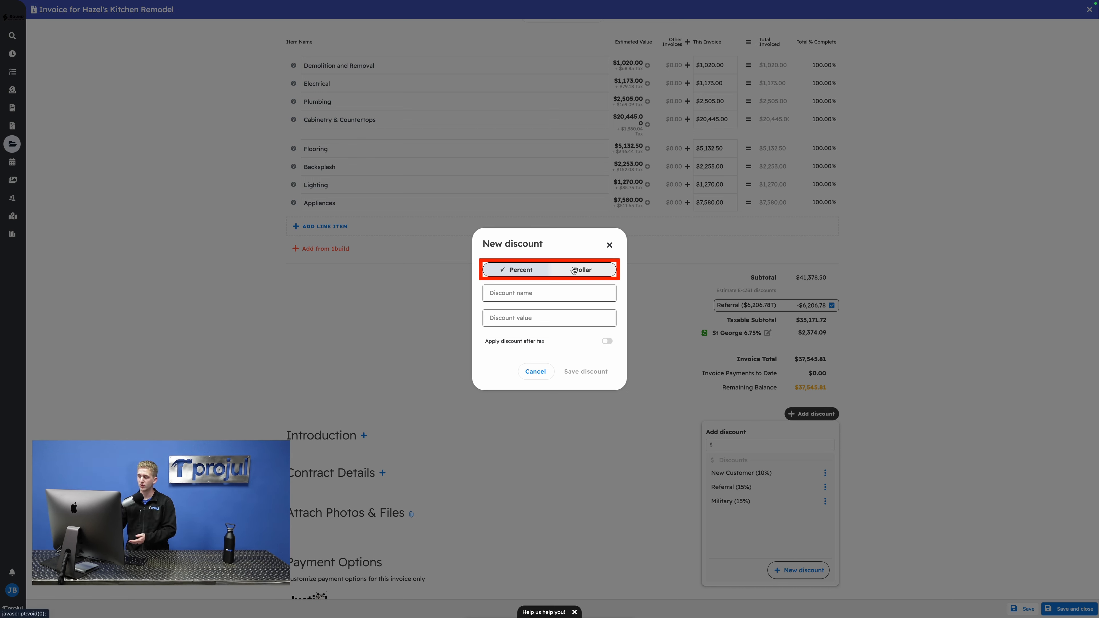
{"action": "left_click", "coordinate": [525, 295]}
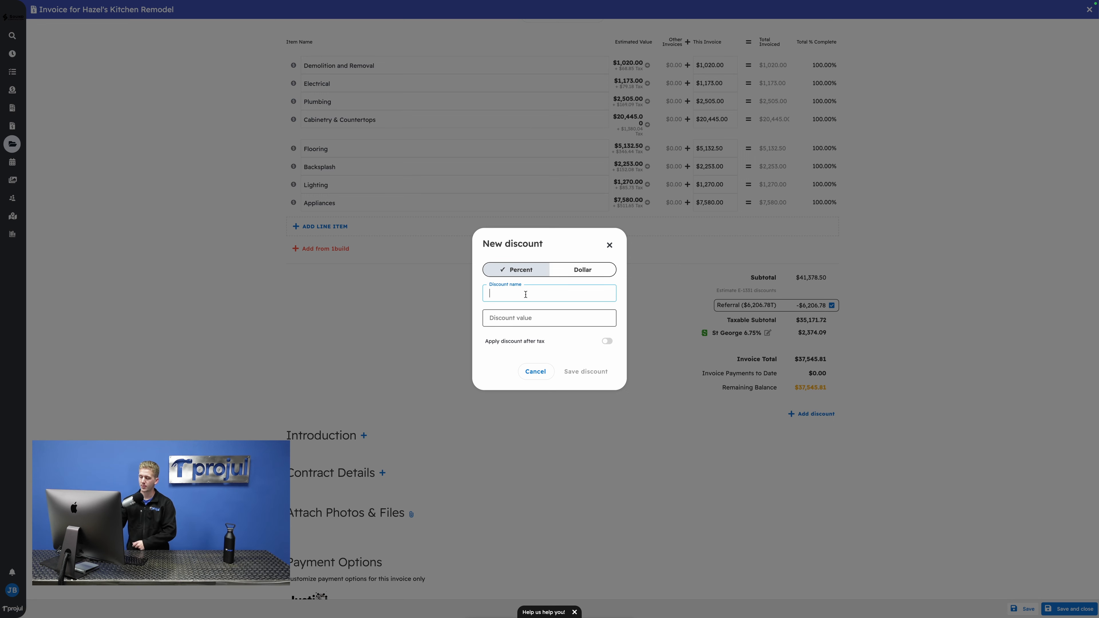
{"action": "type", "text": "Military"}
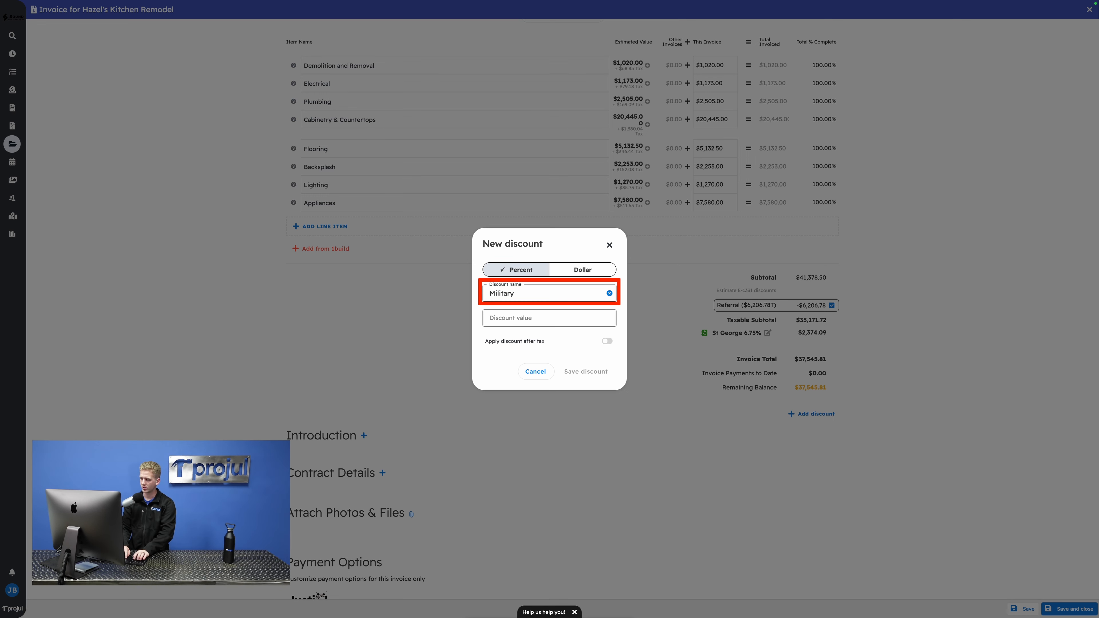
{"action": "left_click", "coordinate": [538, 317]}
{"action": "type", "text": "20"}
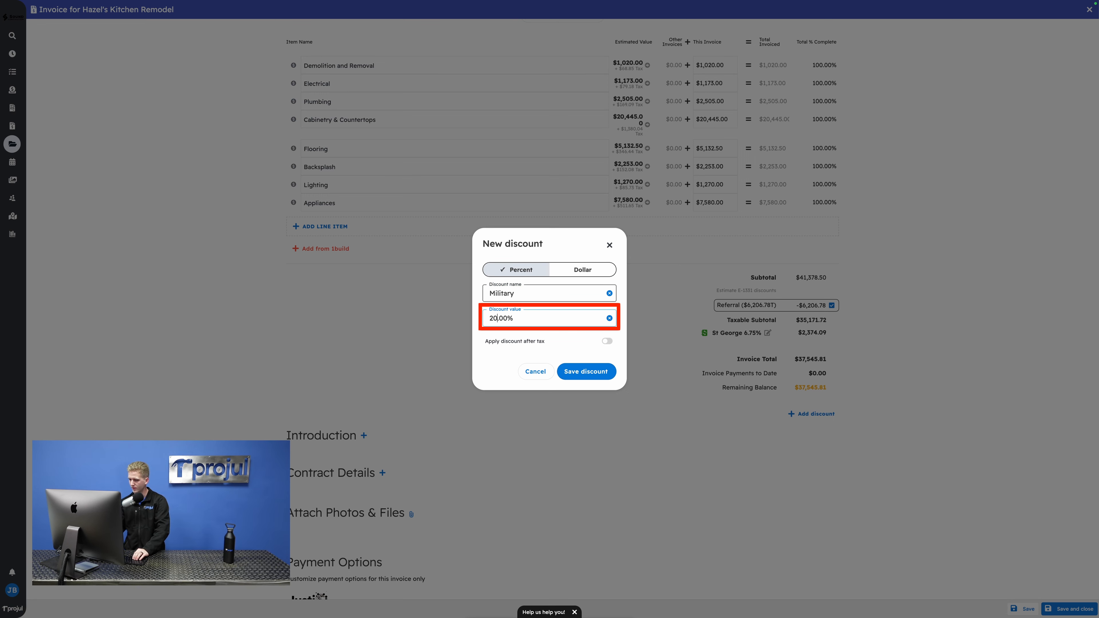
{"action": "left_click", "coordinate": [505, 356]}
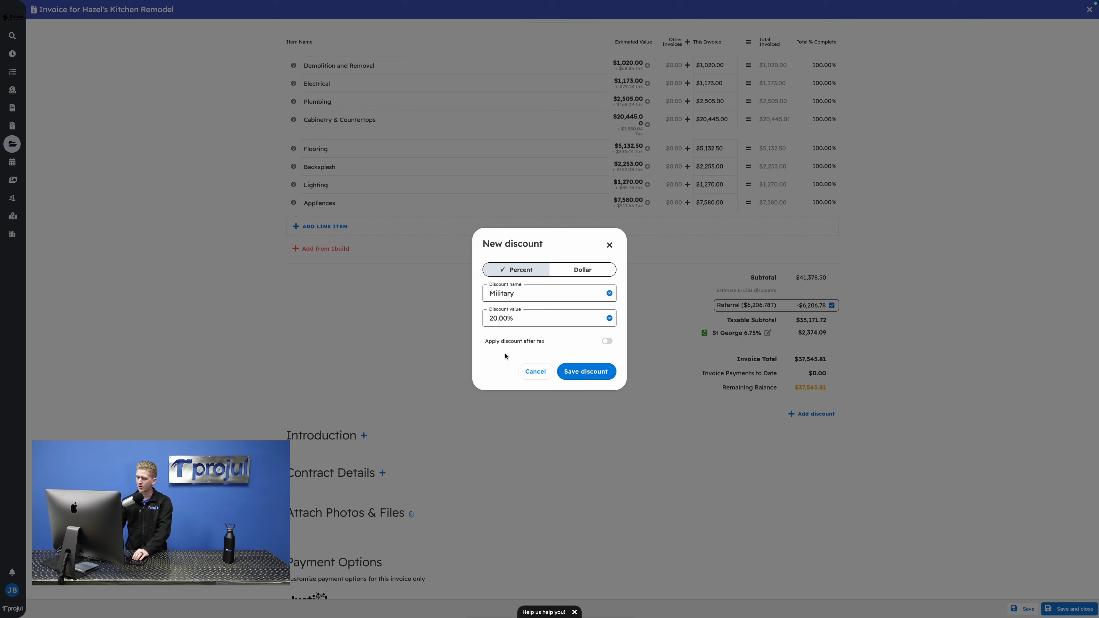
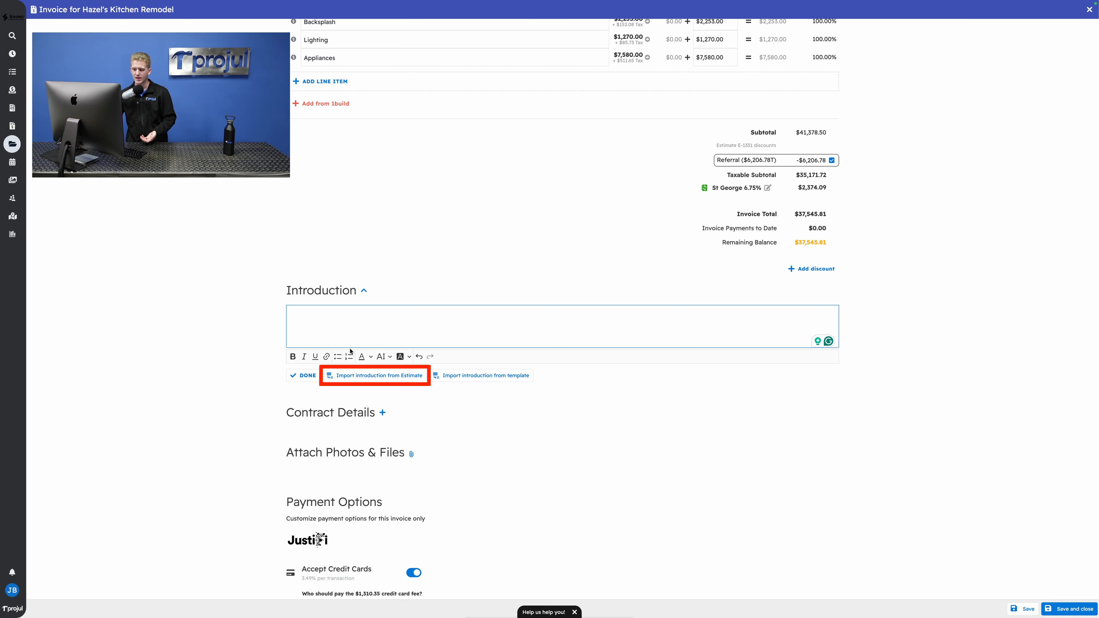
Import the invoice introduction from the estimate, and replace it with the Bathroom Remodel introduction template
{"action": "left_click", "coordinate": [351, 378]}
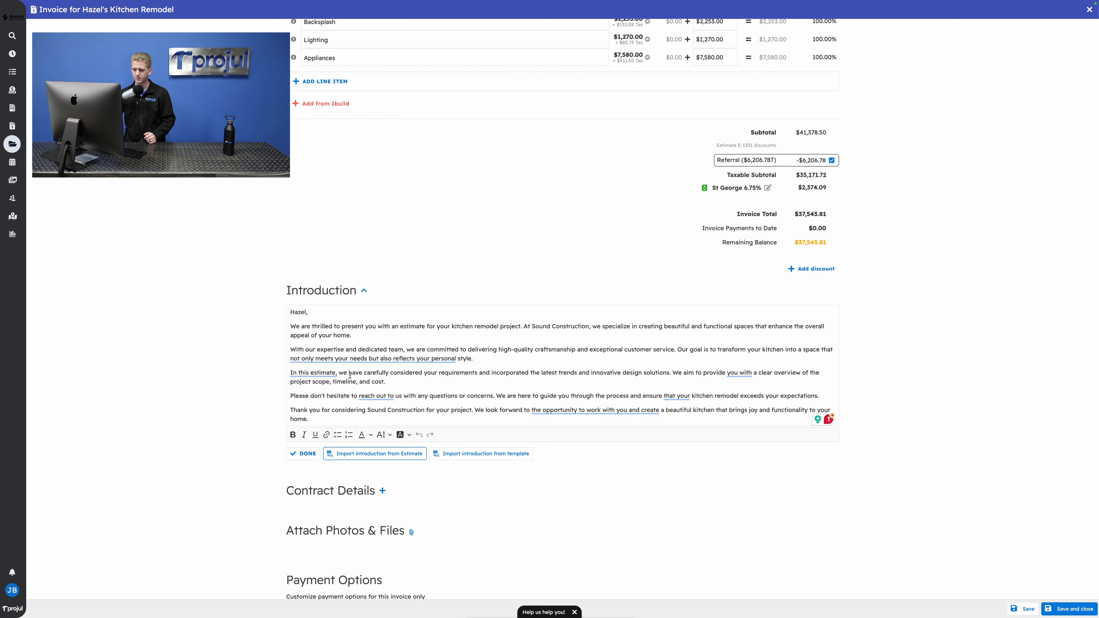
{"action": "left_click", "coordinate": [490, 455]}
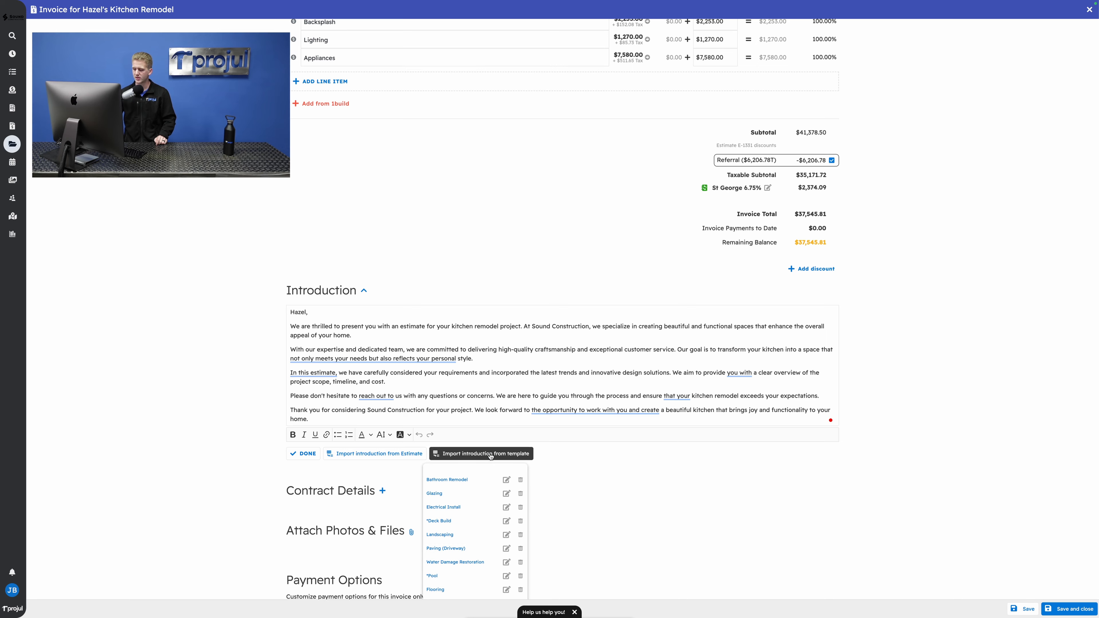
{"action": "left_click", "coordinate": [477, 480]}
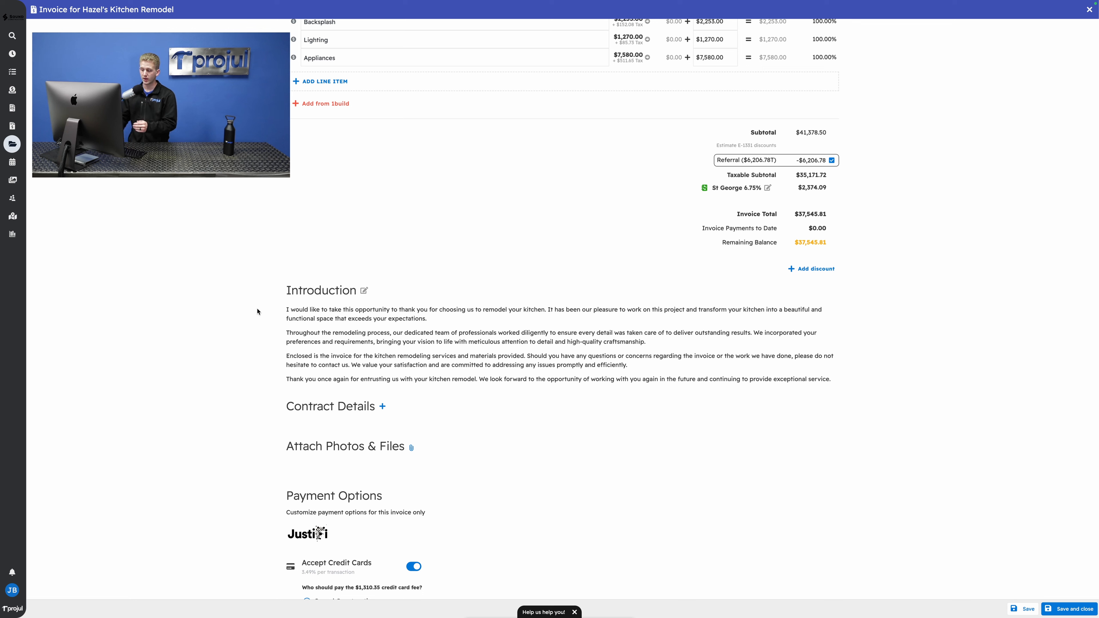
Reopen the introduction for editing and save it as a template named "Kitchen Remodel Introduction"
{"action": "left_click", "coordinate": [363, 292]}
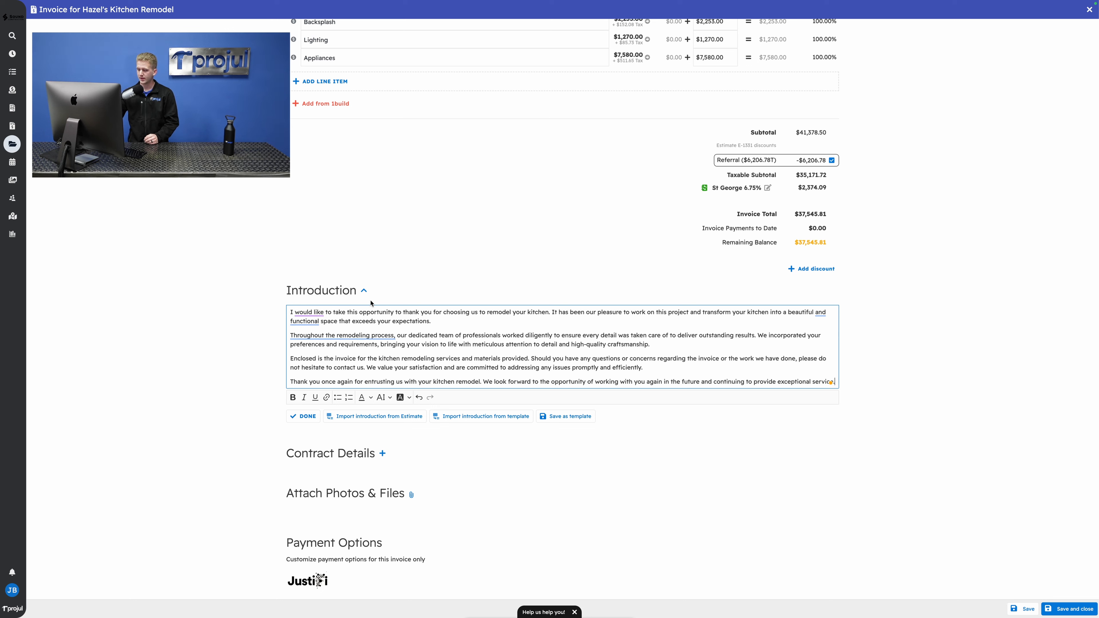
{"action": "left_click", "coordinate": [570, 416]}
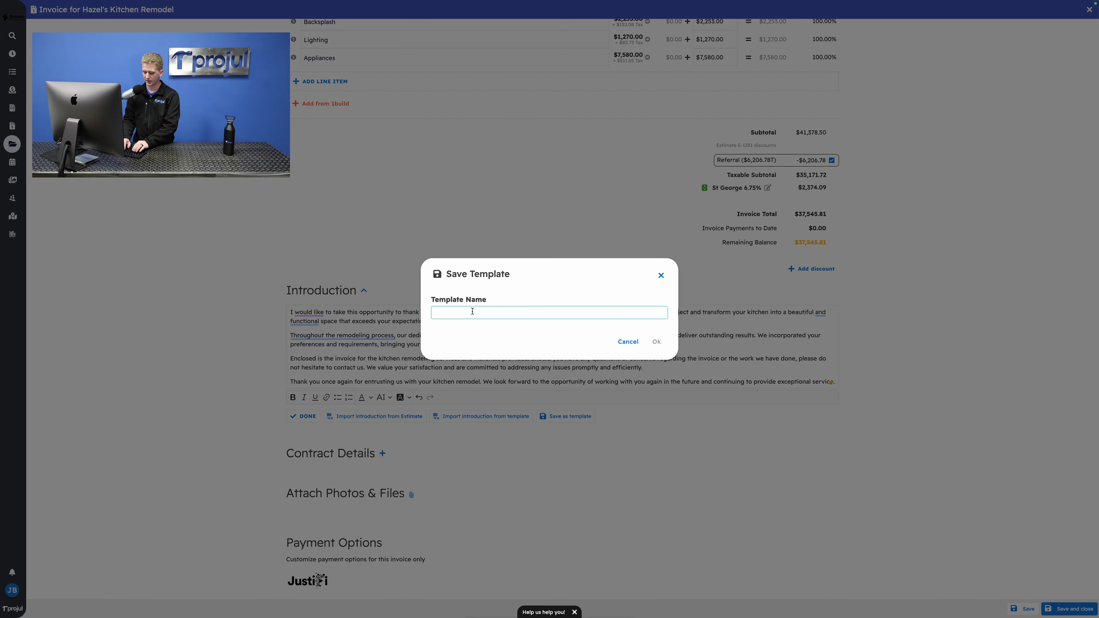
{"action": "type", "text": "Kitchen Remo"}
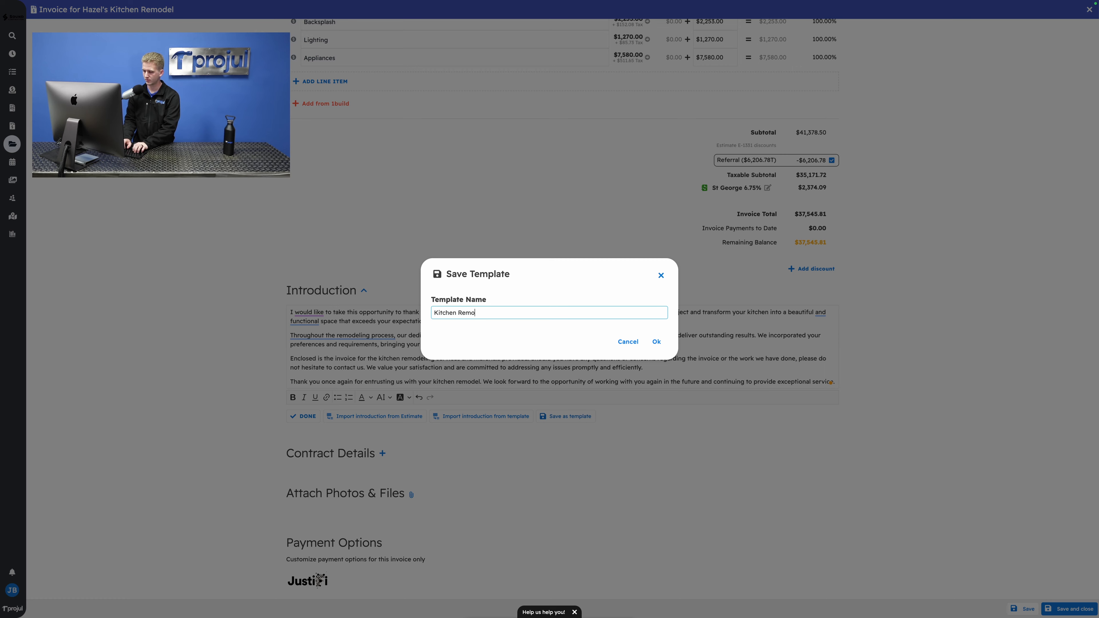
{"action": "type", "text": "del Introduction"}
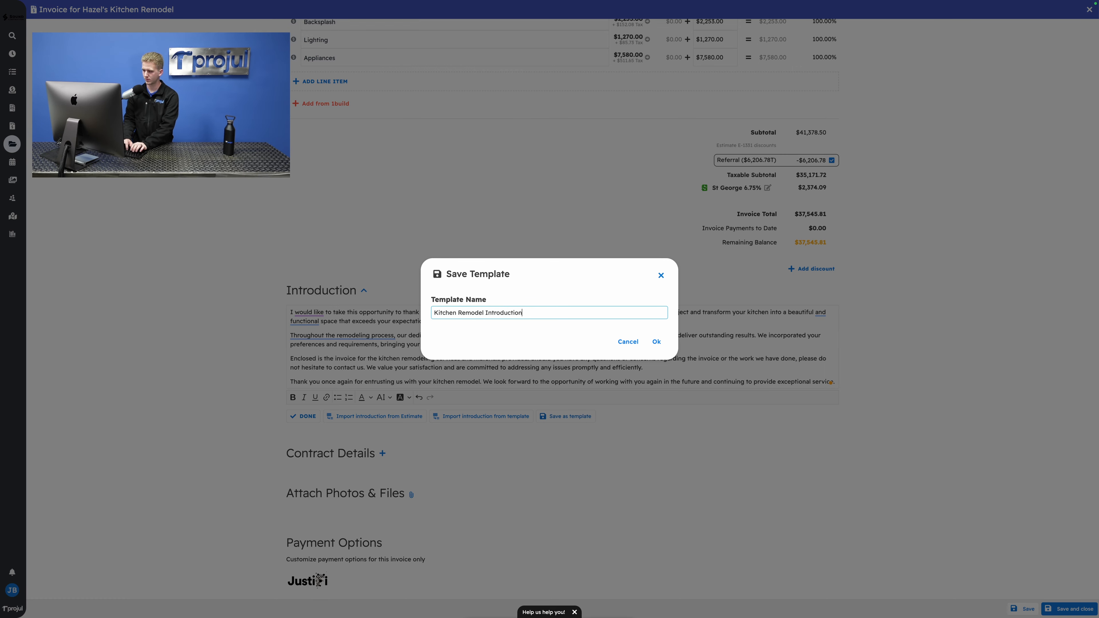
{"action": "left_click", "coordinate": [656, 341]}
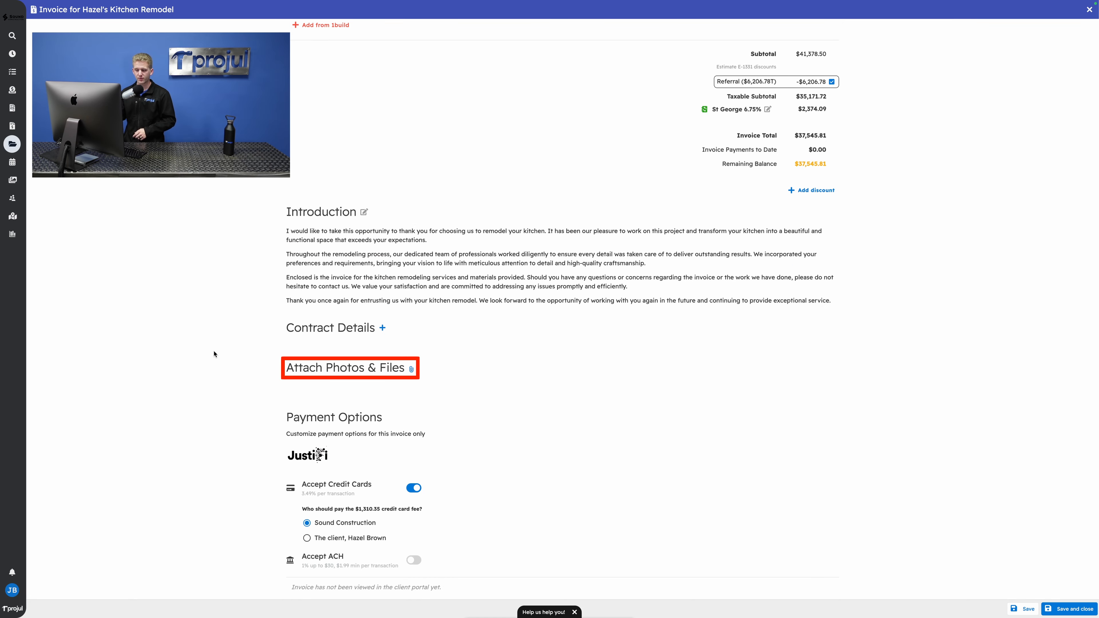
Attach the first two project photos of the kitchen remodel to the invoice
{"action": "left_click", "coordinate": [409, 370]}
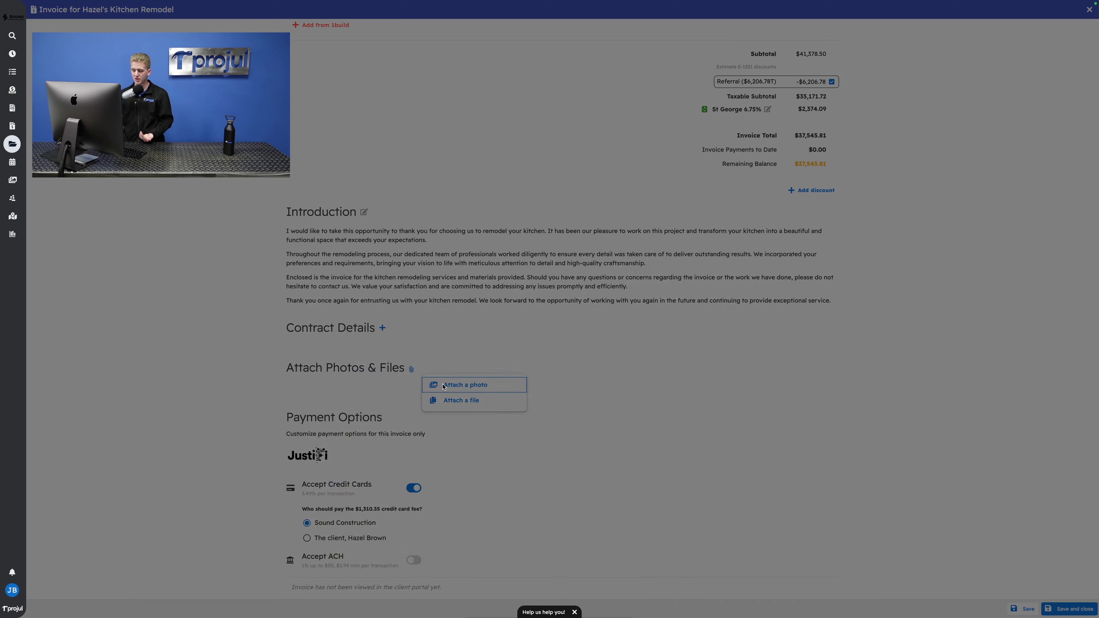
{"action": "left_click", "coordinate": [445, 387]}
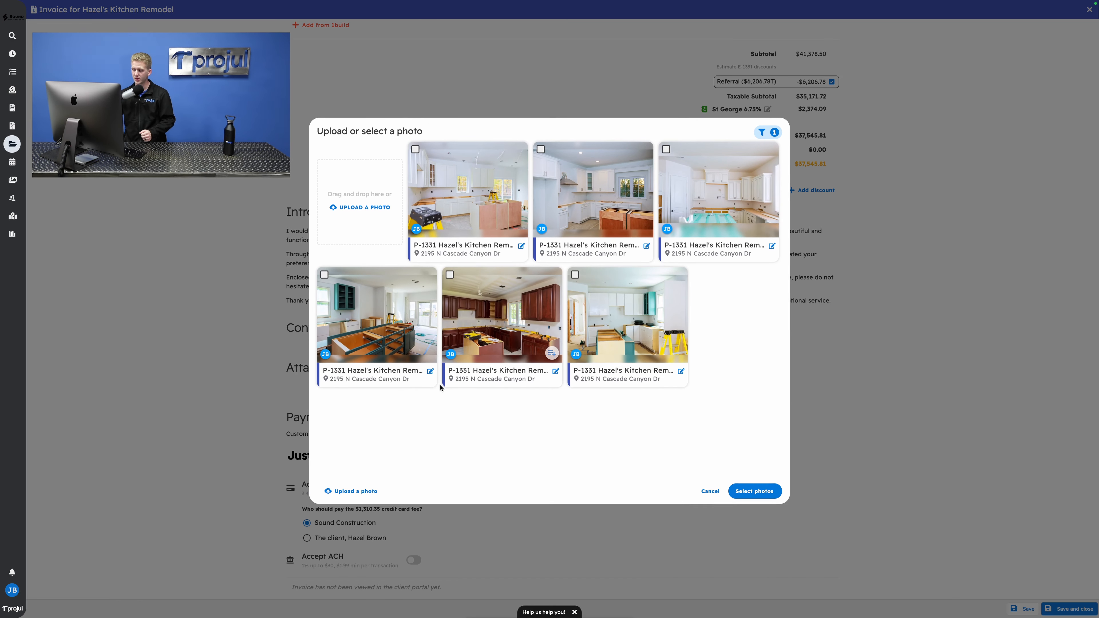
{"action": "left_click", "coordinate": [415, 148]}
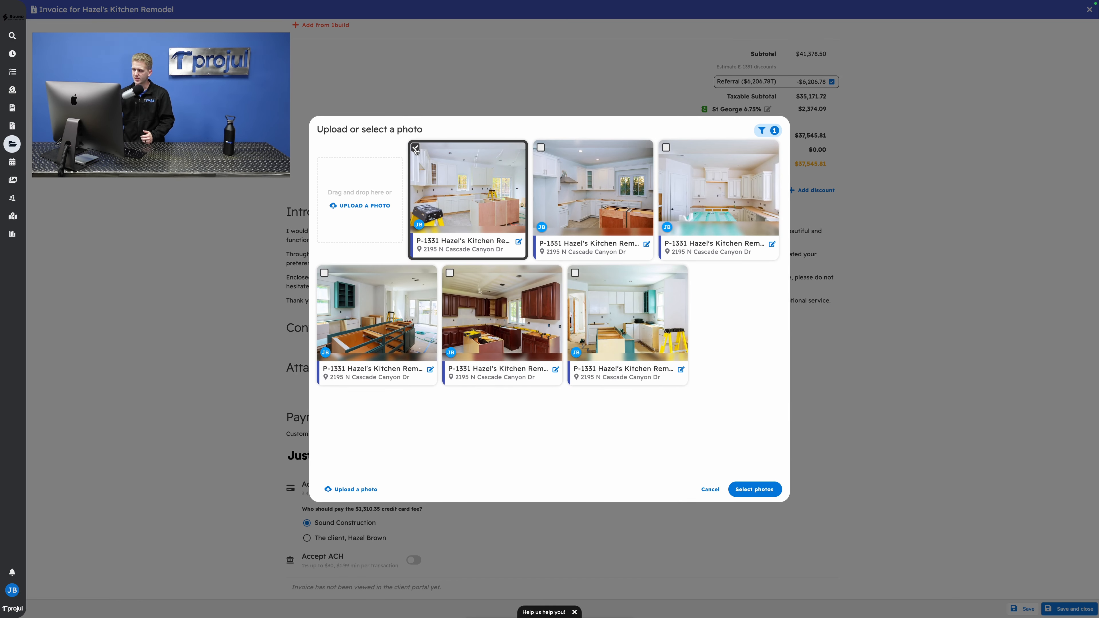
{"action": "left_click", "coordinate": [541, 147]}
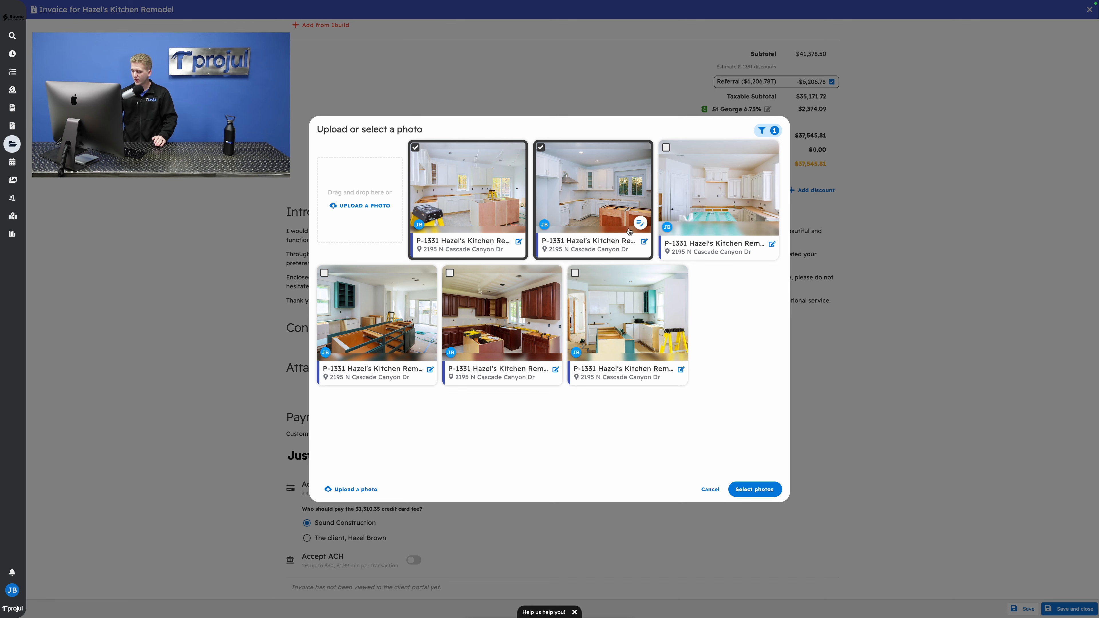
{"action": "left_click", "coordinate": [773, 494]}
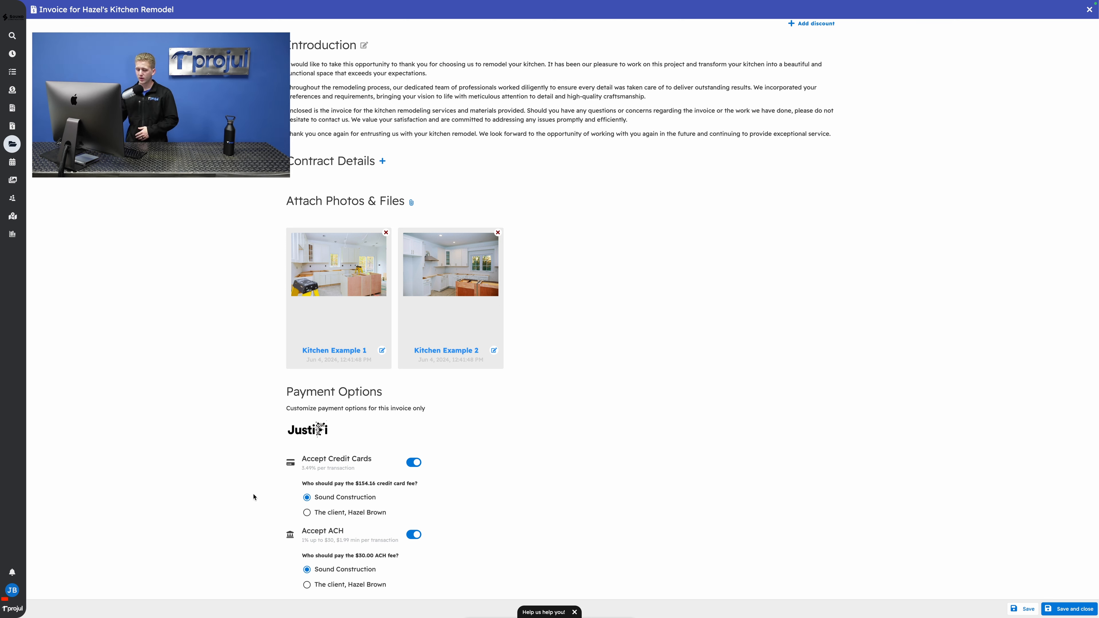
Open the account's Integrations options, and examine the expanded Project Financial breakdown for the kitchen remodel before collapsing it
{"action": "left_click", "coordinate": [13, 591]}
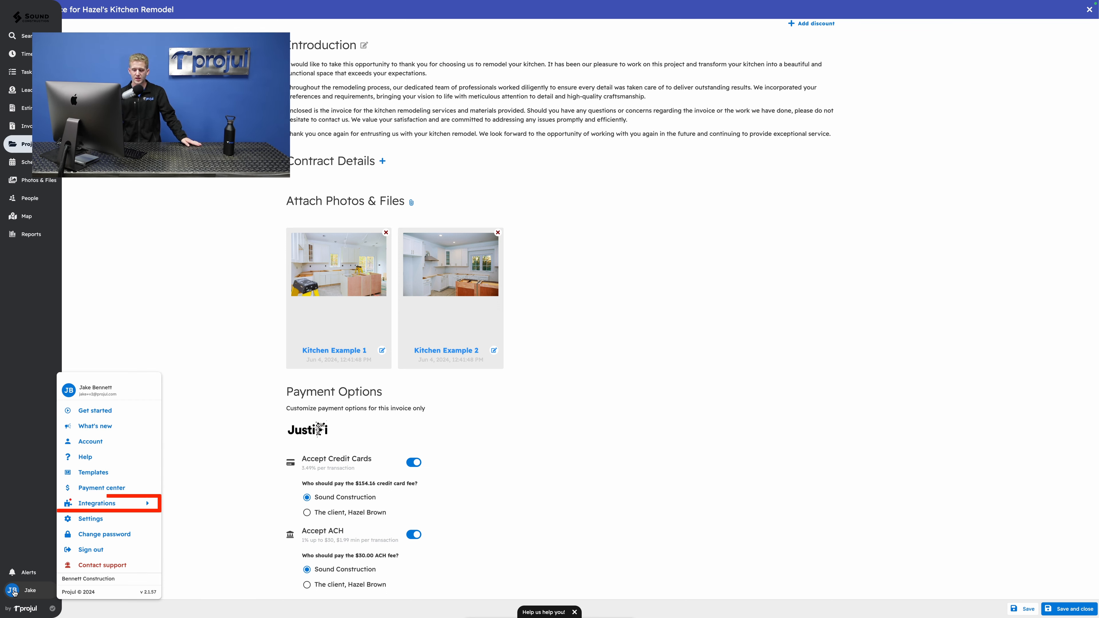
{"action": "left_click", "coordinate": [95, 504]}
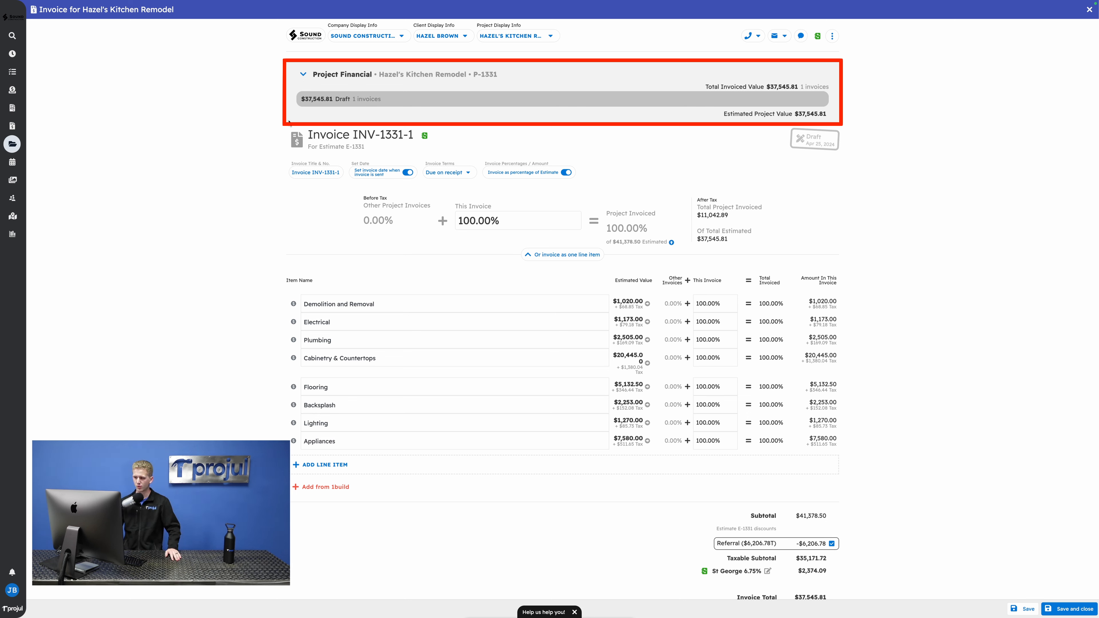
{"action": "left_click", "coordinate": [304, 76]}
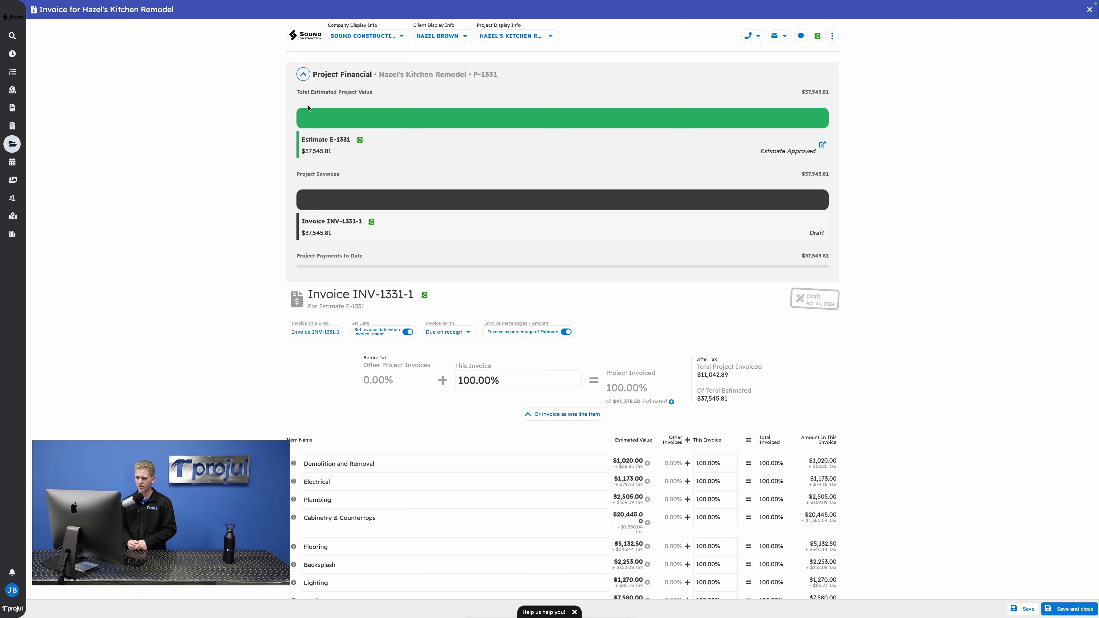
{"action": "left_click", "coordinate": [302, 78]}
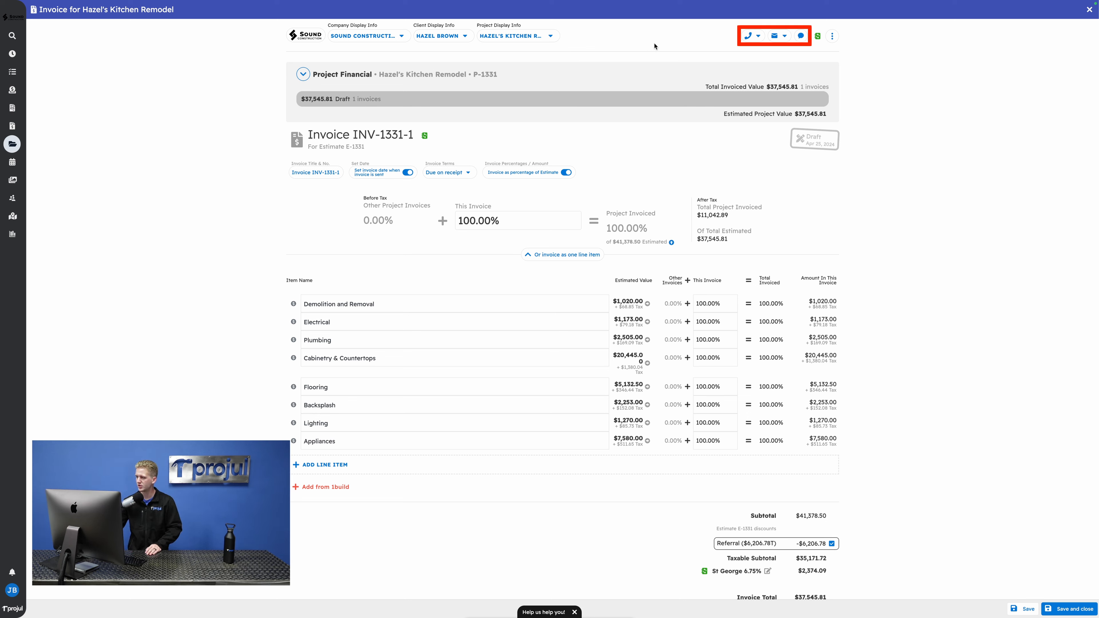
Look at the invoice's client messaging option and its list of additional actions
{"action": "left_click", "coordinate": [799, 38]}
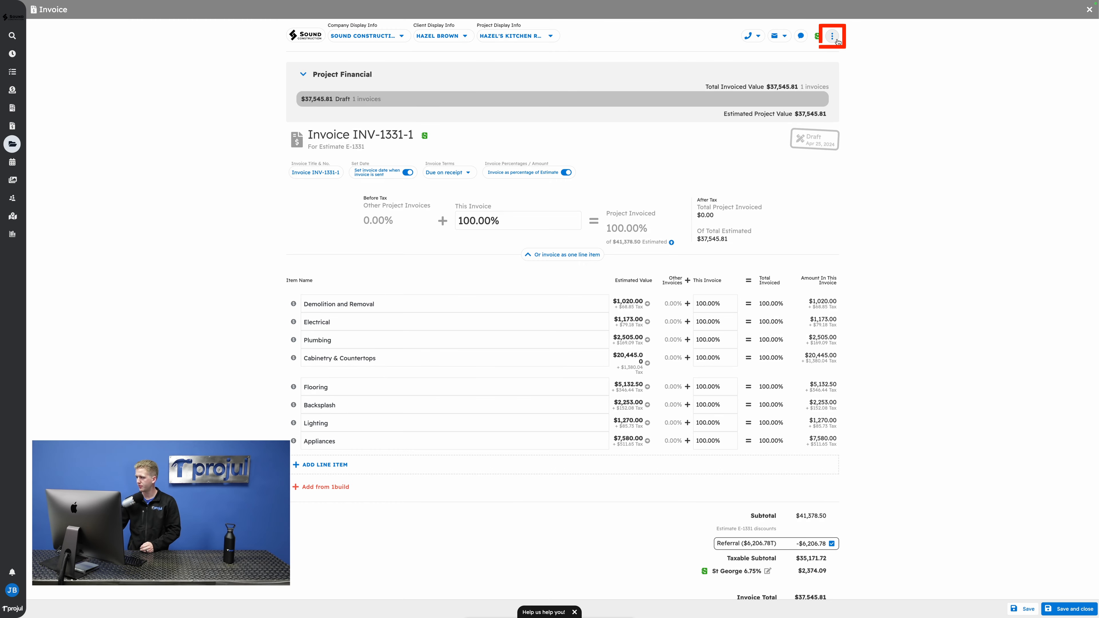
{"action": "left_click", "coordinate": [832, 37]}
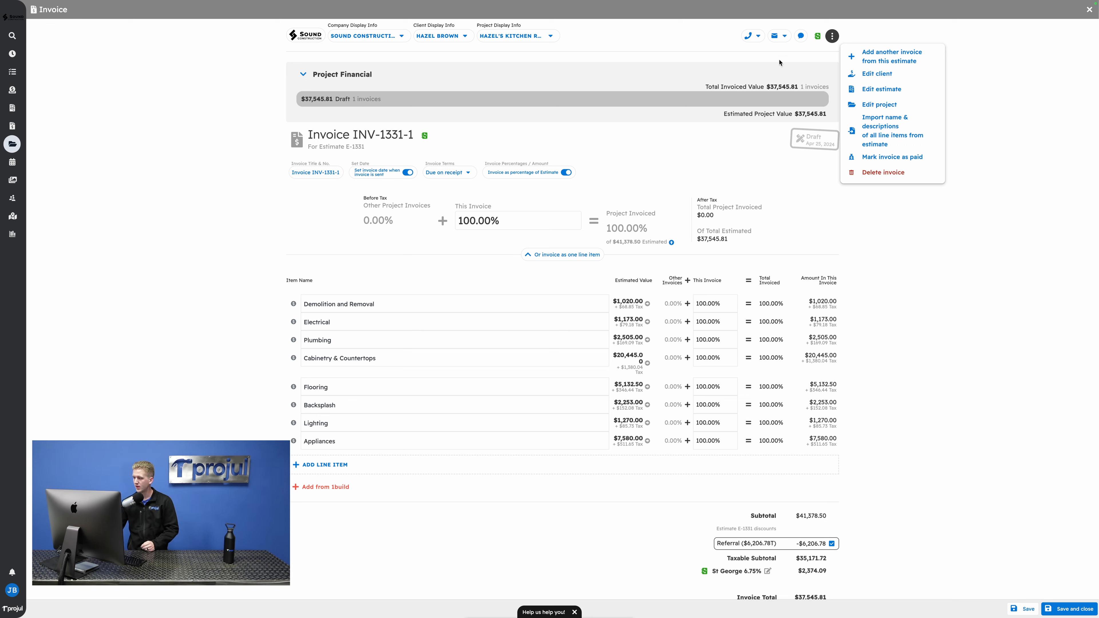
{"action": "left_click", "coordinate": [248, 252]}
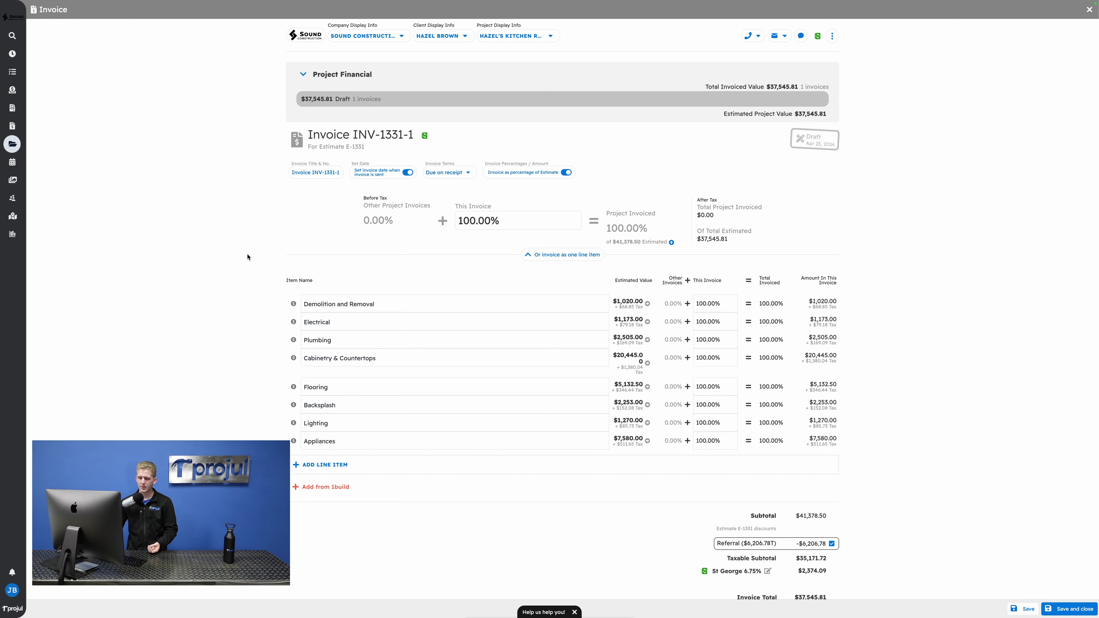
Overwrite the Demolition and Removal line item with its name and description from the estimate, and reopen the item to check the text
{"action": "left_click", "coordinate": [322, 305]}
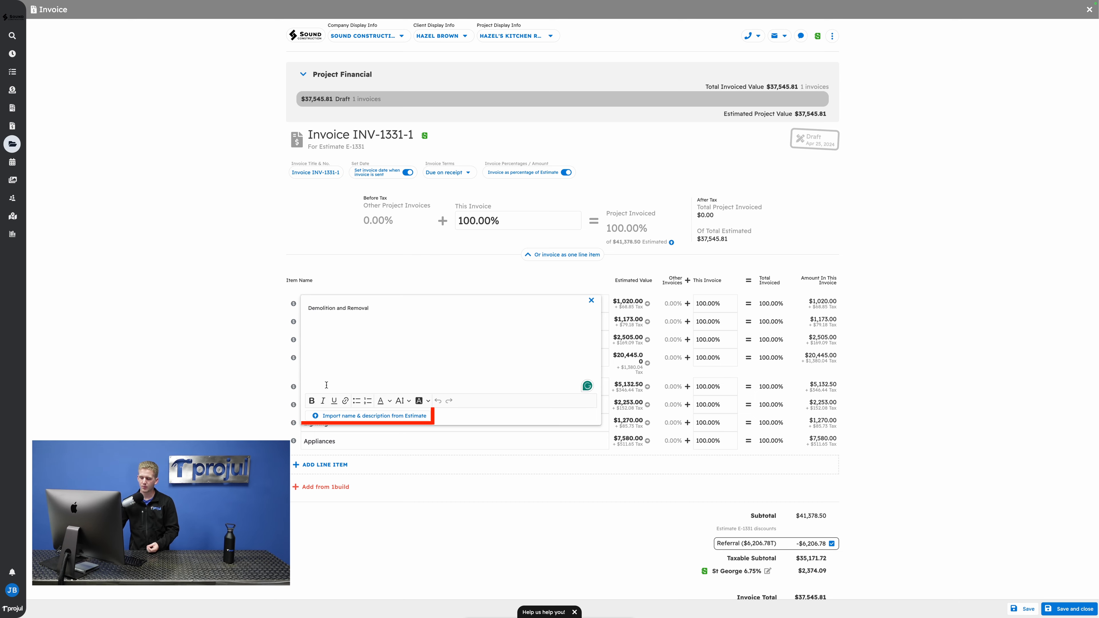
{"action": "left_click", "coordinate": [335, 417]}
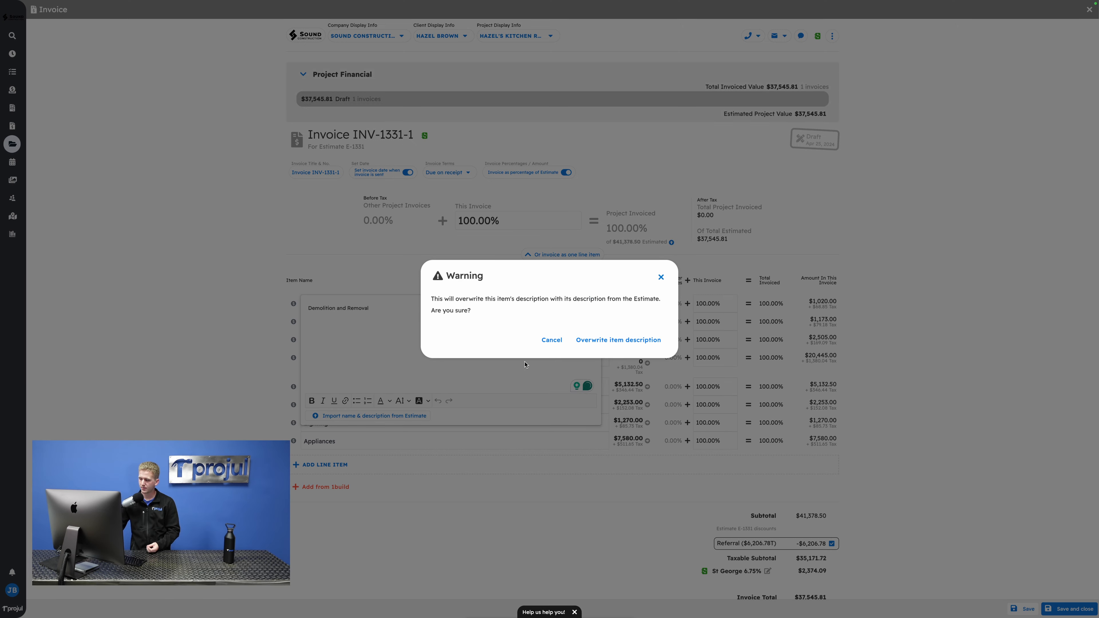
{"action": "left_click", "coordinate": [596, 343]}
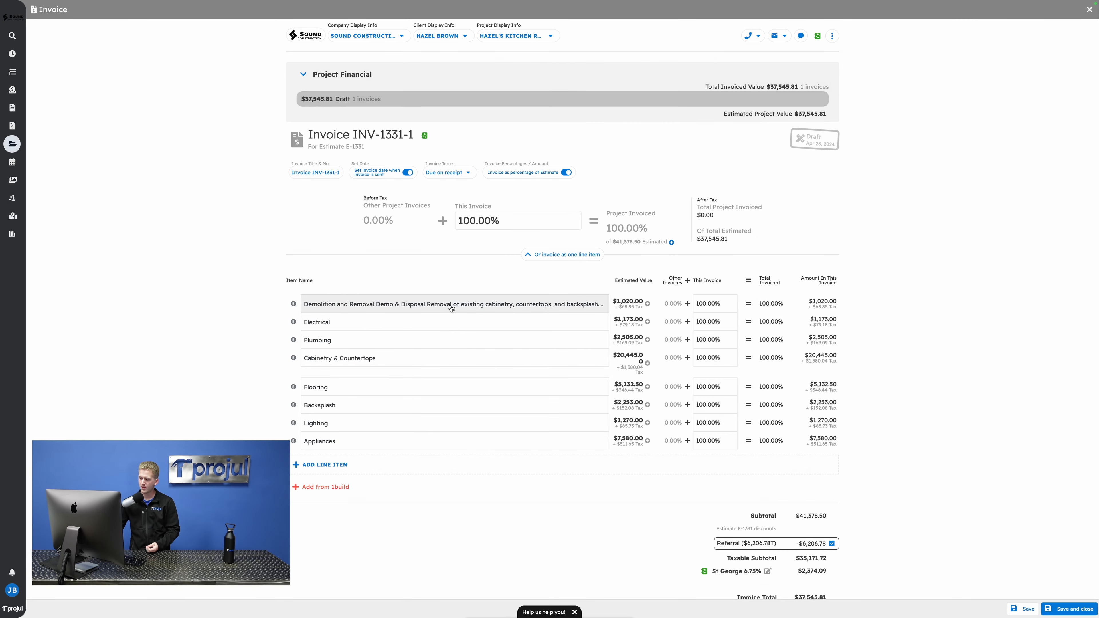
{"action": "left_click", "coordinate": [454, 304]}
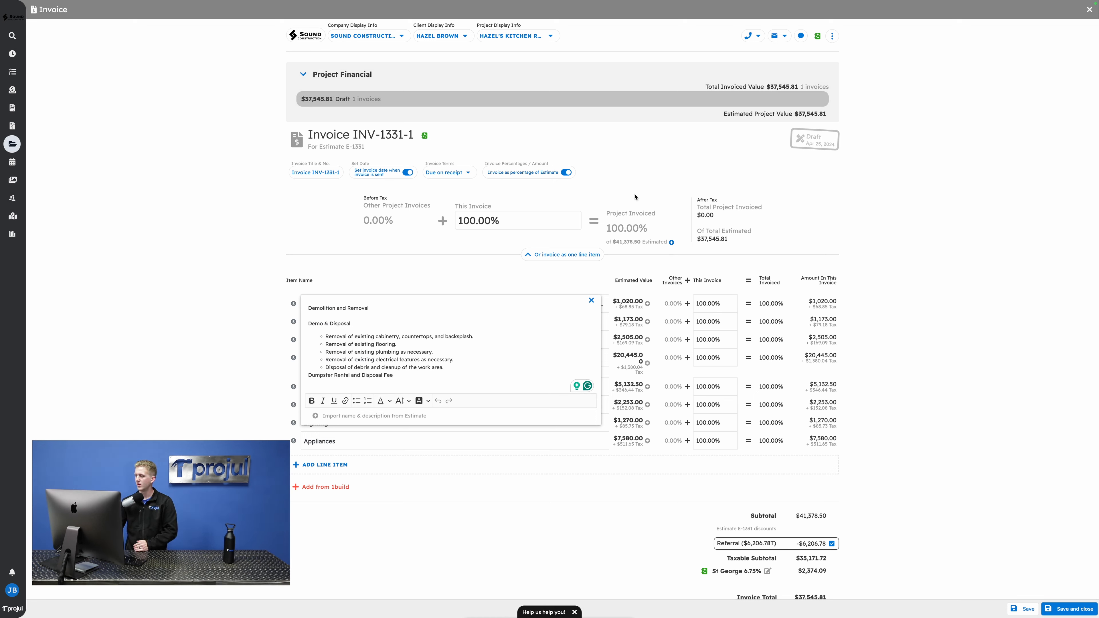
{"action": "left_click", "coordinate": [832, 37]}
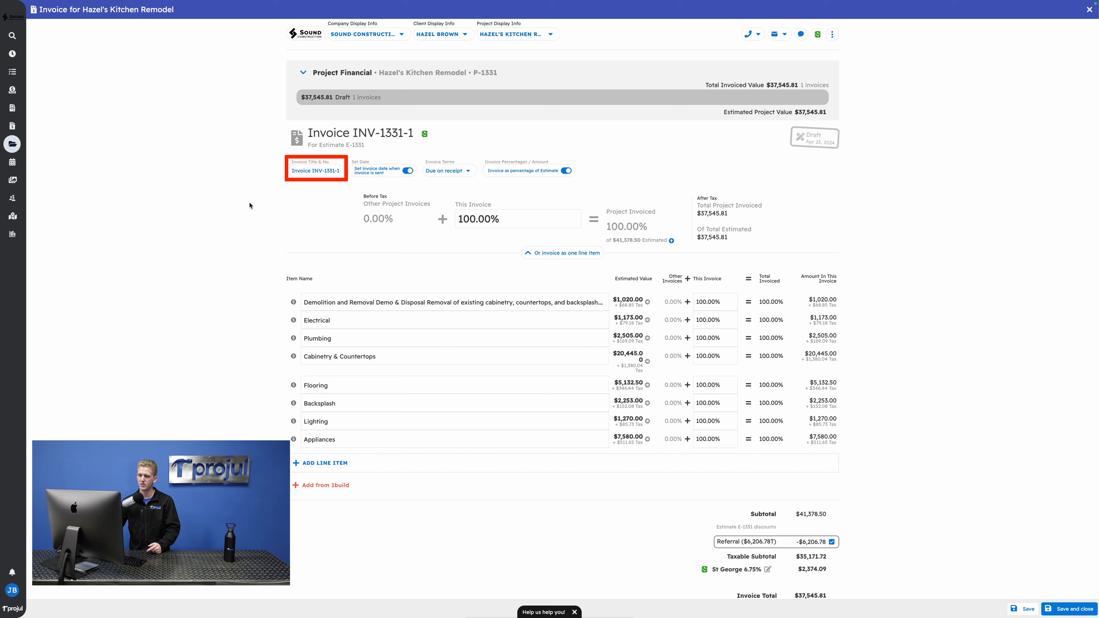
Examine the invoice's title and number fields, and its payment terms including the custom due date calendar
{"action": "left_click", "coordinate": [308, 172]}
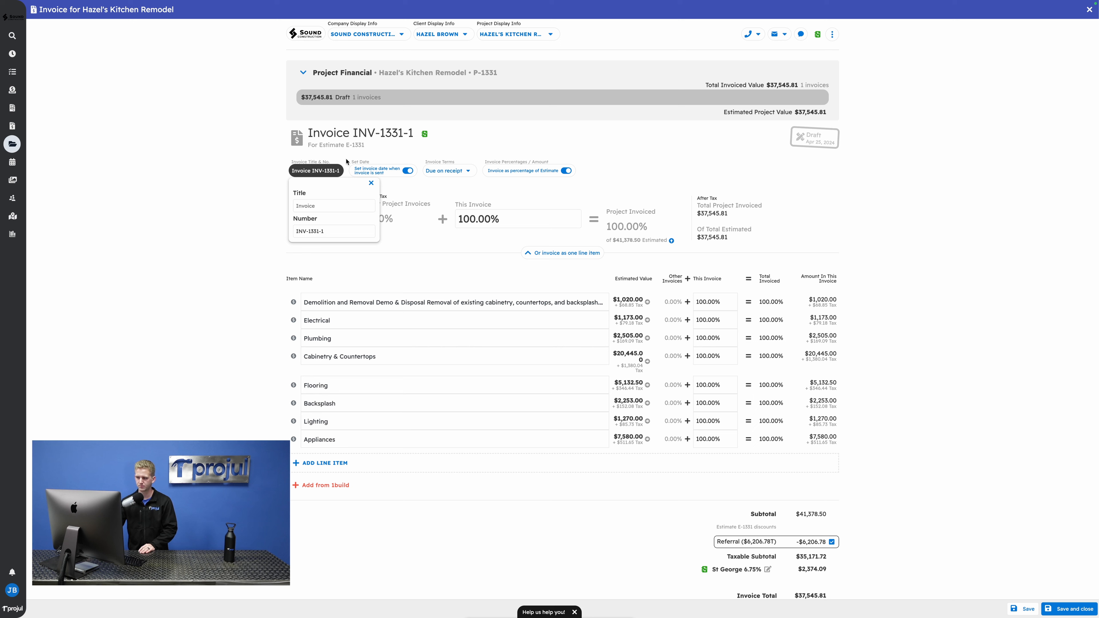
{"action": "left_click", "coordinate": [383, 151]}
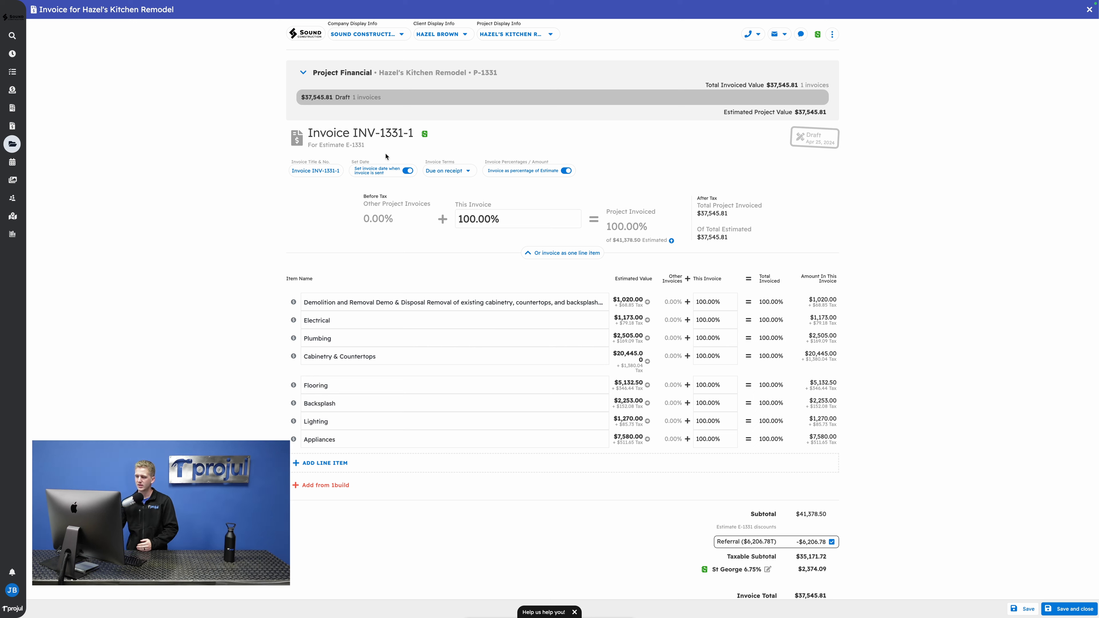
{"action": "left_click", "coordinate": [463, 173]}
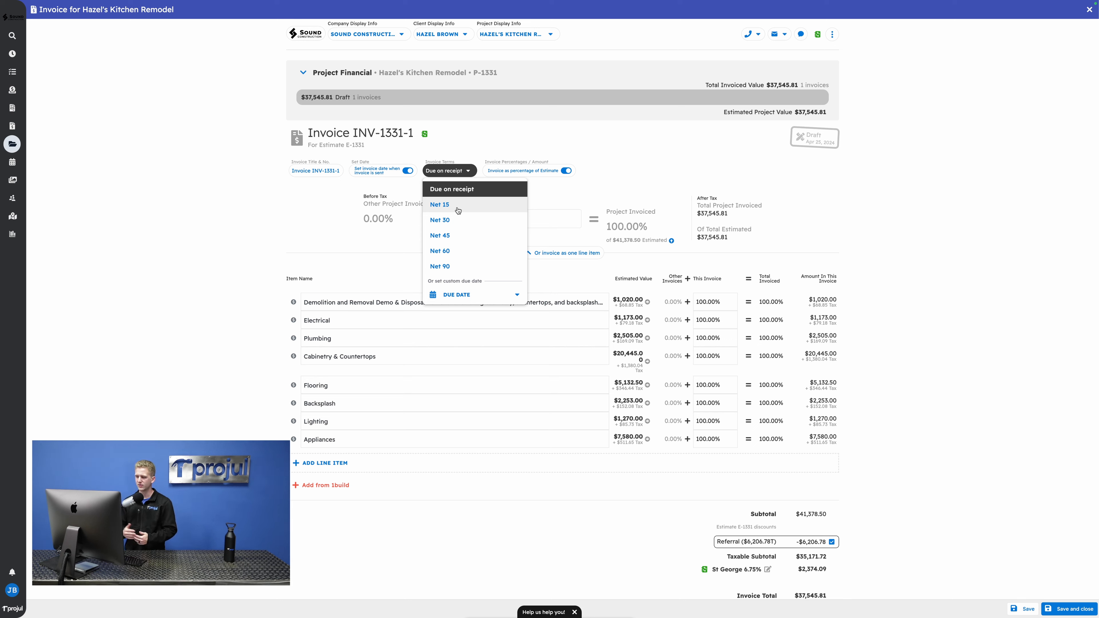
{"action": "left_click", "coordinate": [465, 296]}
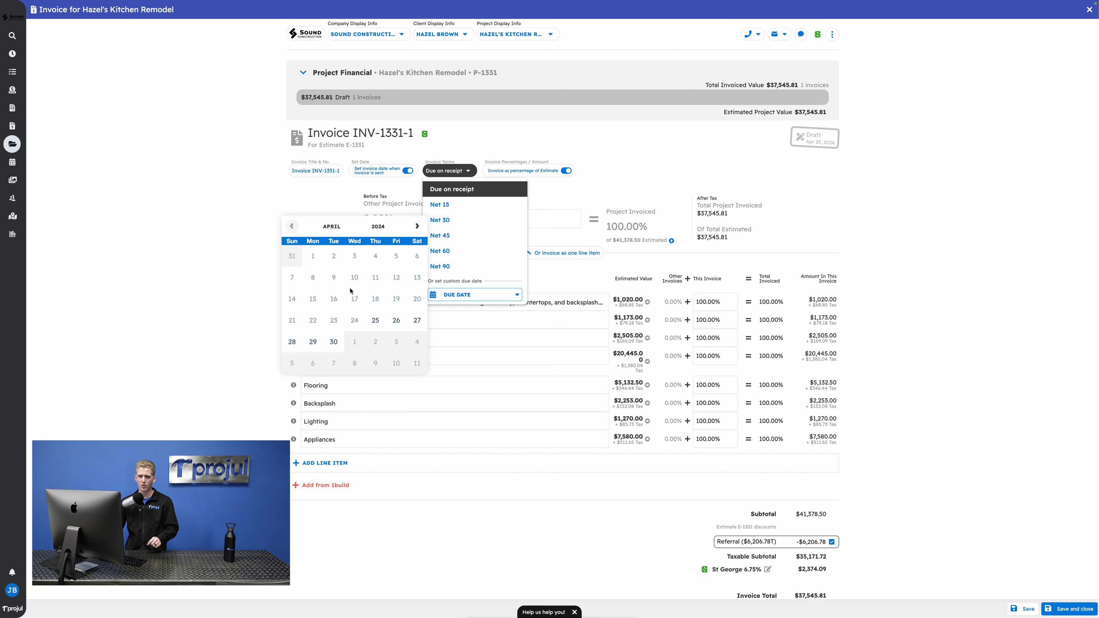
{"action": "left_click", "coordinate": [235, 200]}
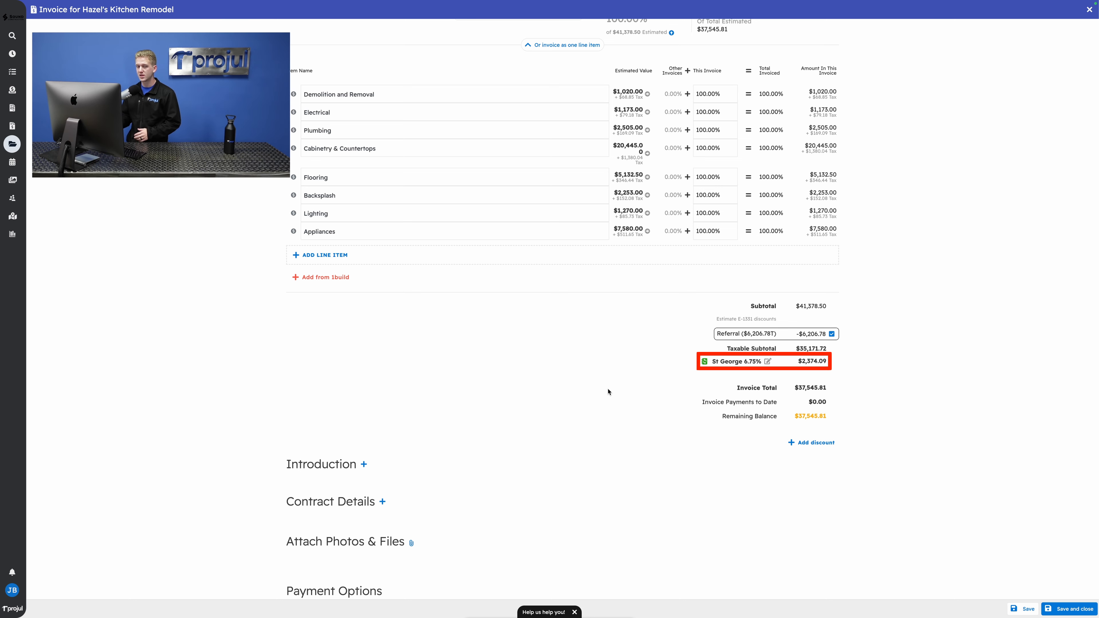
Preview the invoice as the client sees it, and open its print preview
{"action": "scroll", "coordinate": [608, 390], "scroll_direction": "down", "scroll_amount": 5}
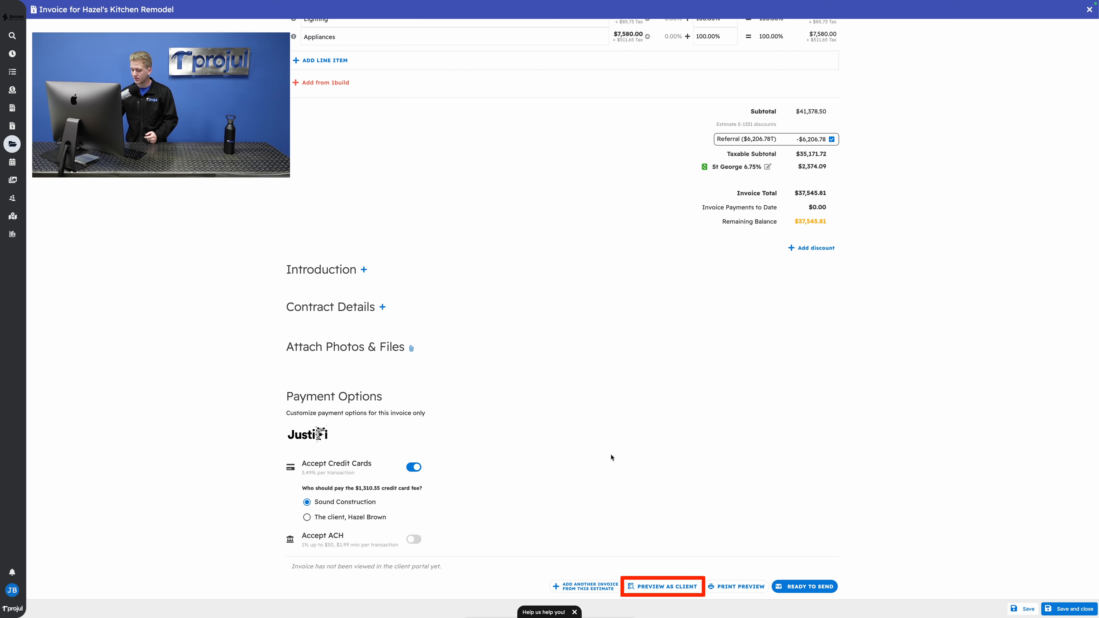
{"action": "left_click", "coordinate": [667, 589]}
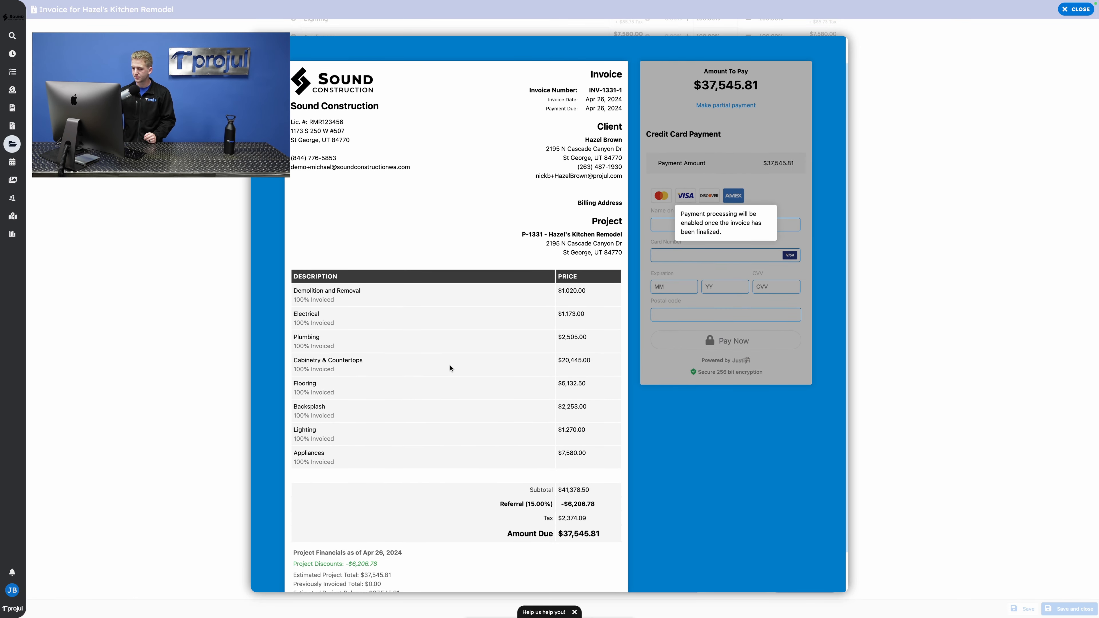
{"action": "scroll", "coordinate": [450, 368], "scroll_direction": "down", "scroll_amount": 3}
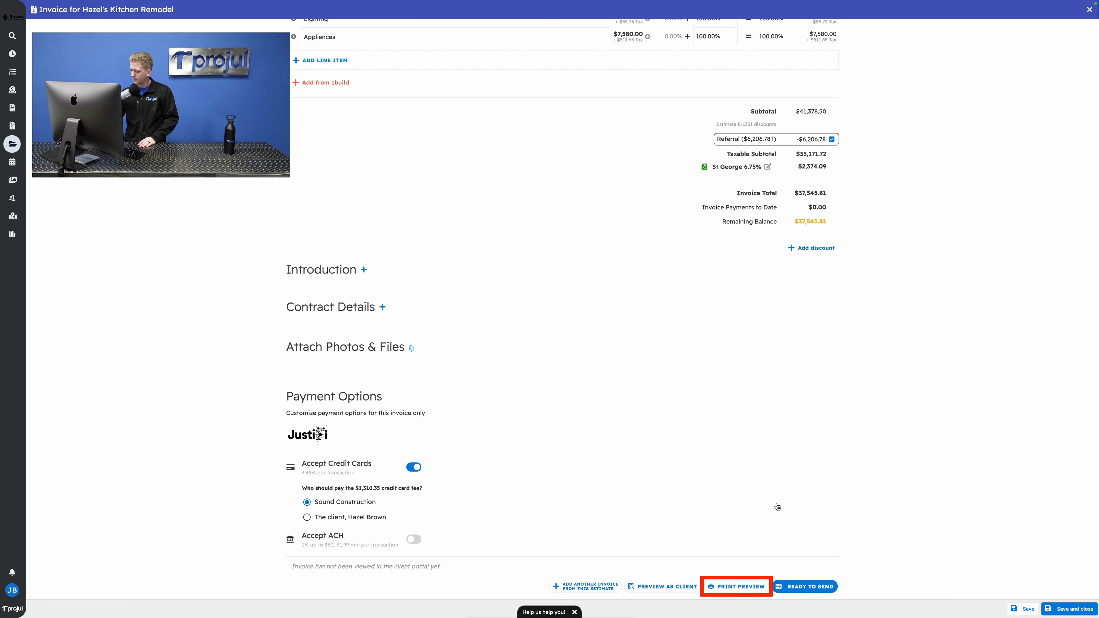
{"action": "left_click", "coordinate": [732, 588]}
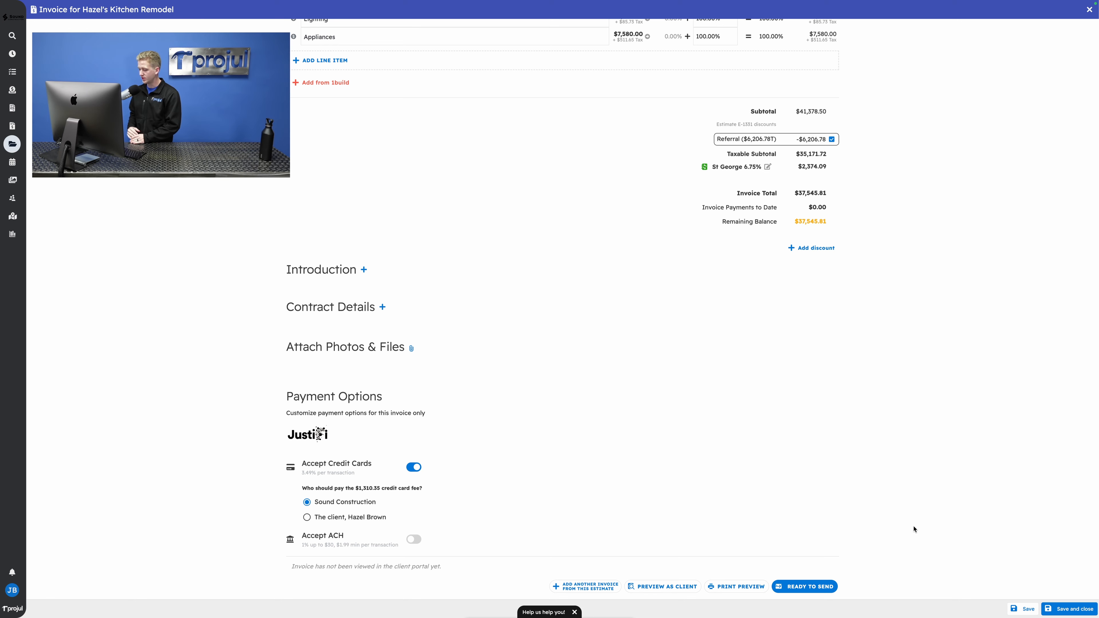
Mark the invoice as ready to send and email it to the client with the default message
{"action": "left_click", "coordinate": [808, 585]}
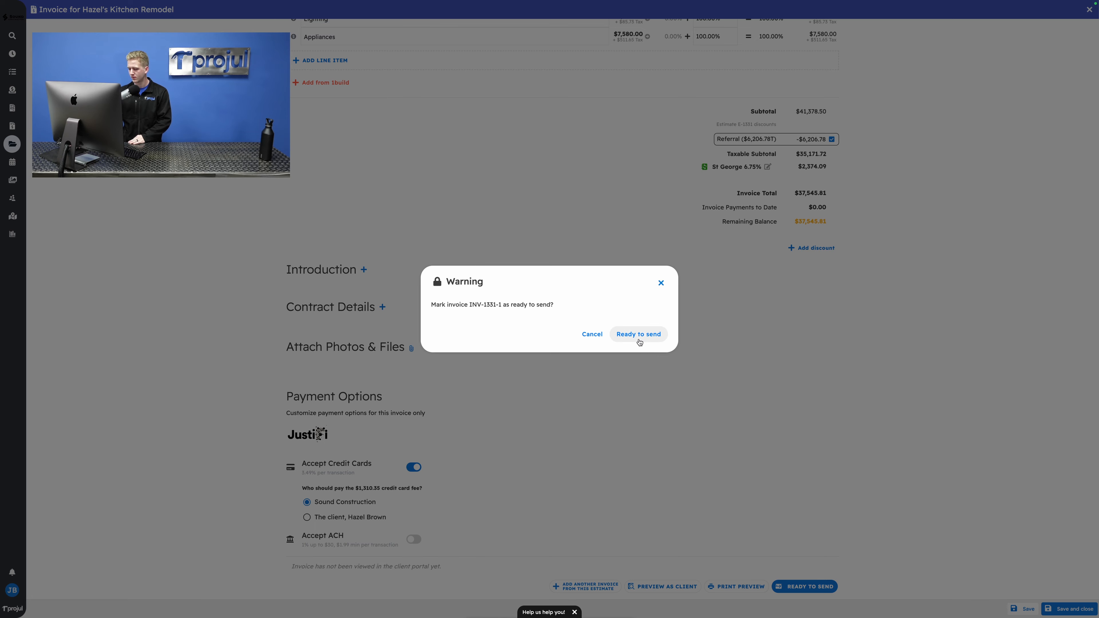
{"action": "left_click", "coordinate": [640, 337]}
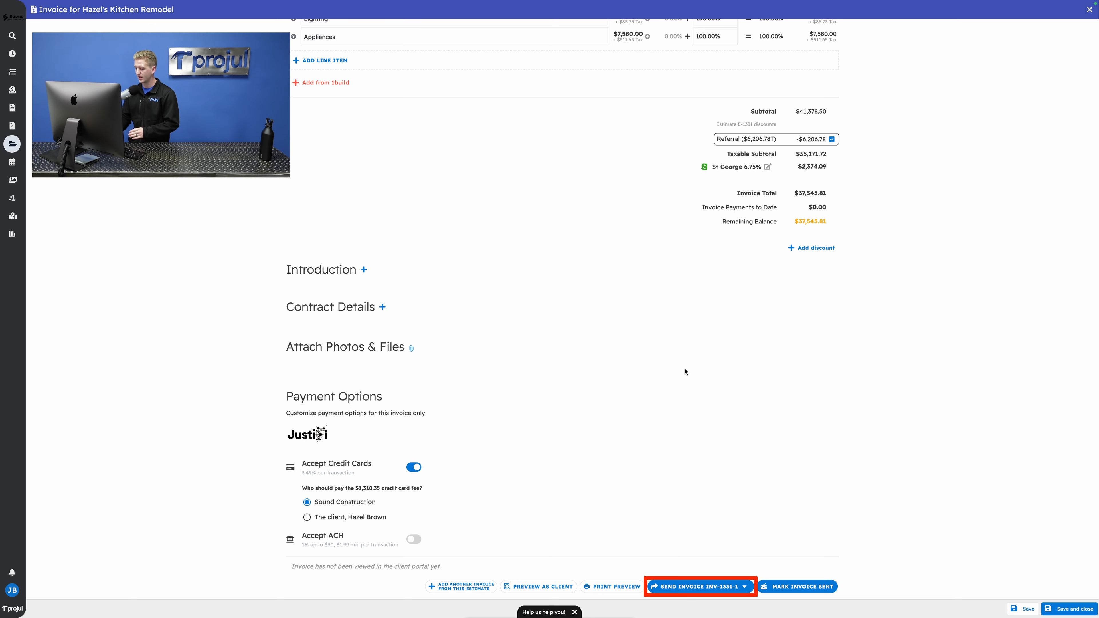
{"action": "left_click", "coordinate": [699, 587]}
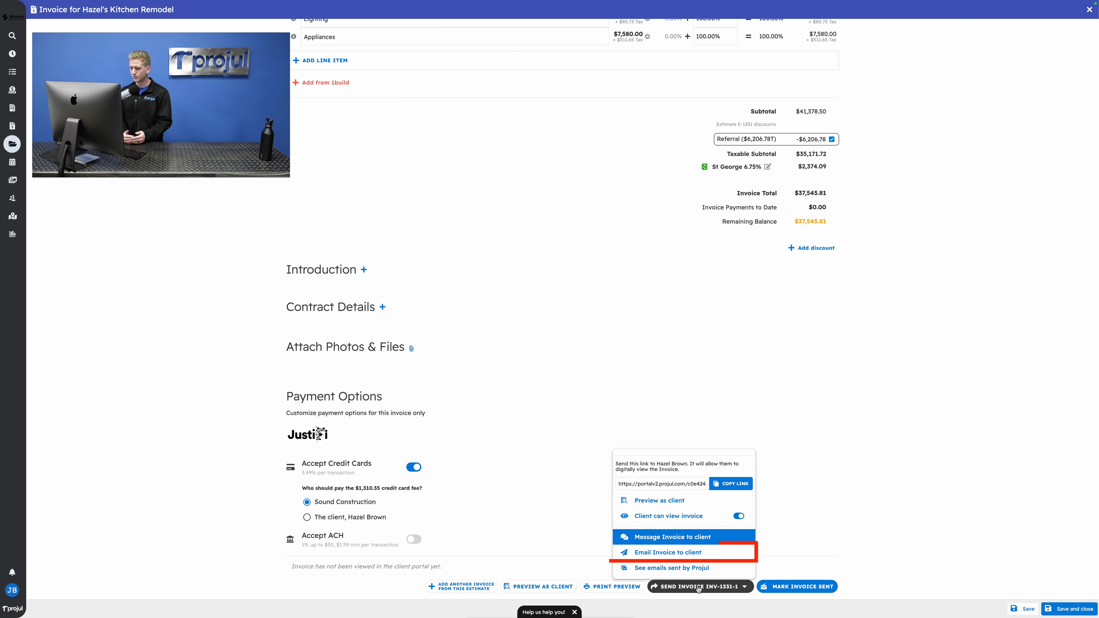
{"action": "left_click", "coordinate": [640, 554]}
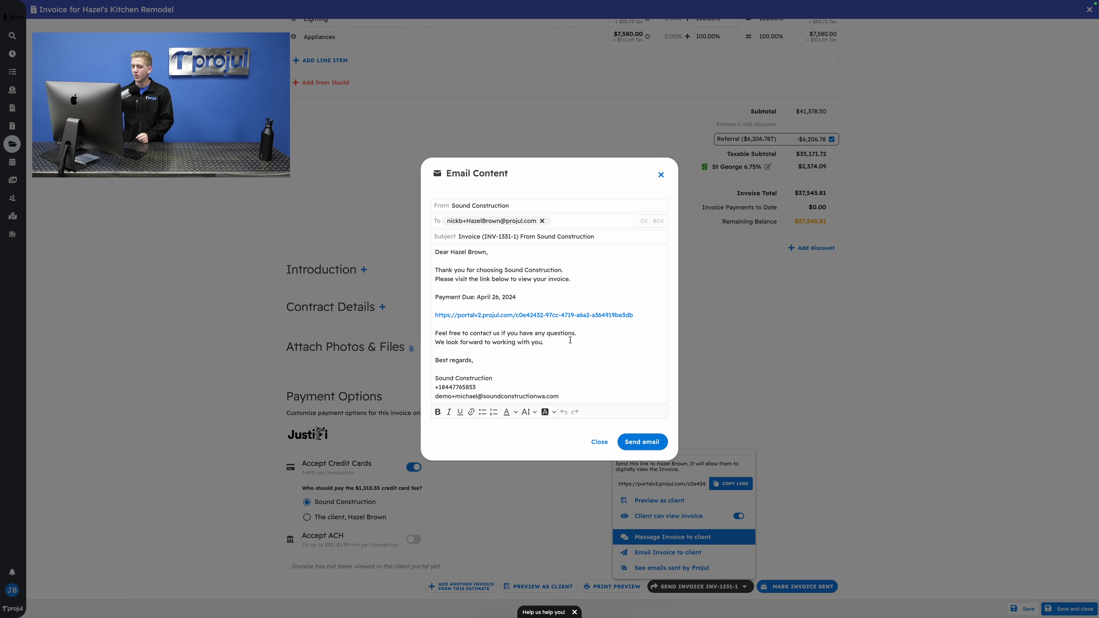
{"action": "left_click", "coordinate": [647, 443]}
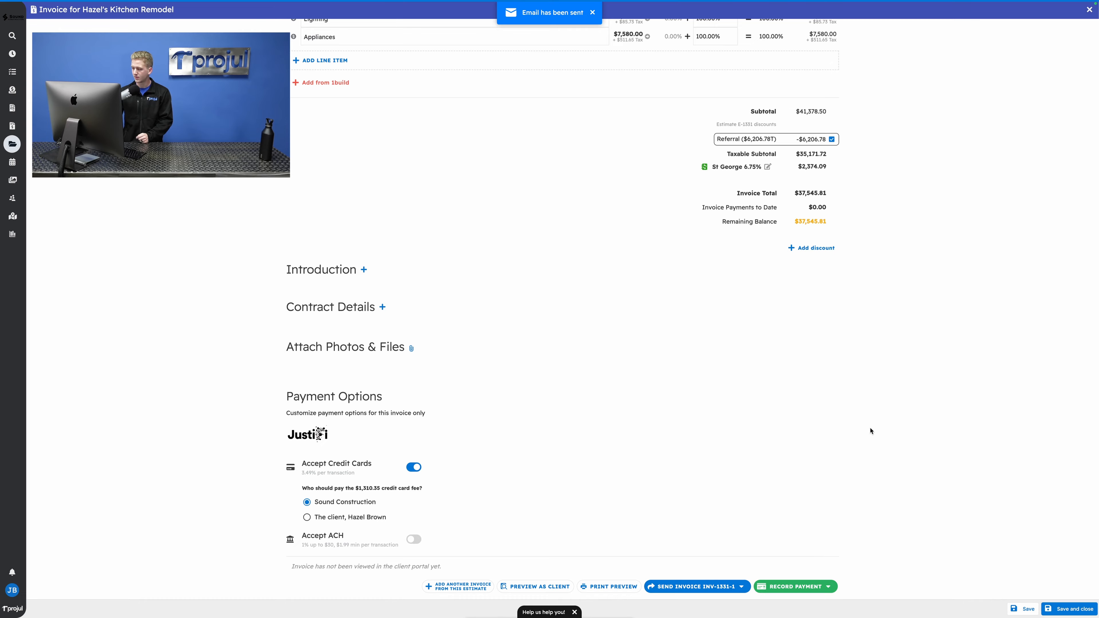
Record and apply a check payment of $37,545.81 dated Apr 26, 2024 to the invoice, leaving the reference number blank
{"action": "scroll", "coordinate": [871, 431], "scroll_direction": "up", "scroll_amount": 8}
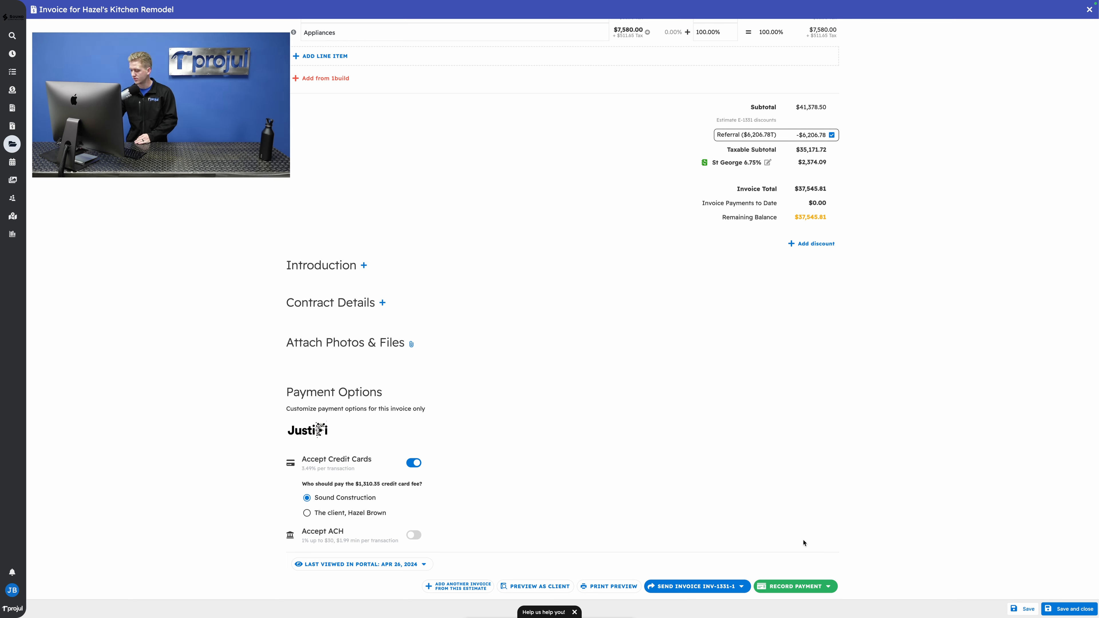
{"action": "left_click", "coordinate": [805, 583]}
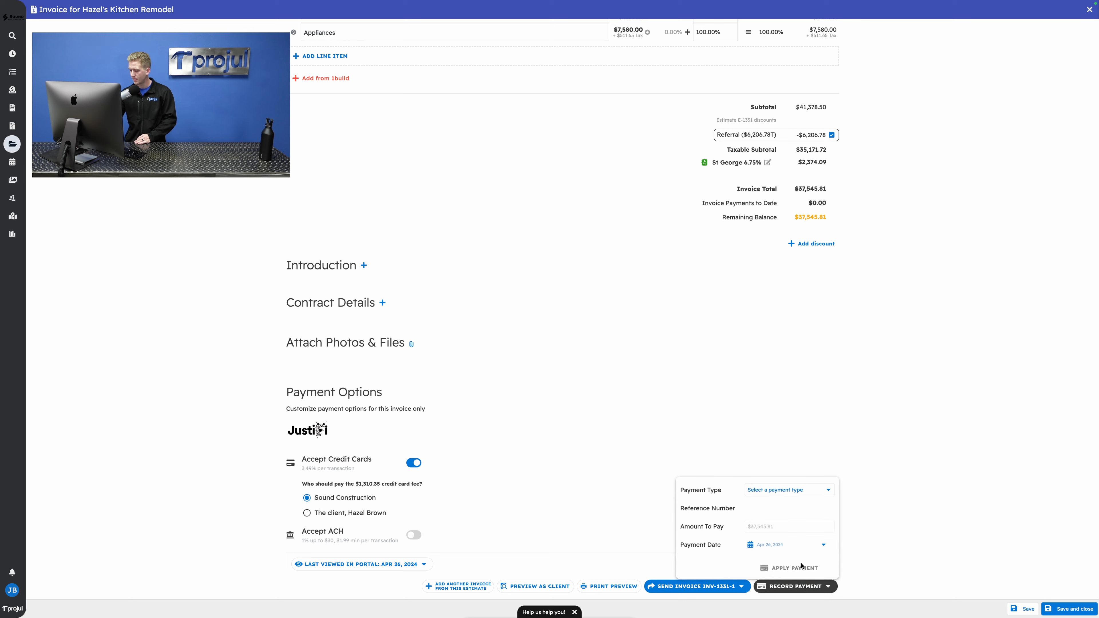
{"action": "left_click", "coordinate": [773, 496]}
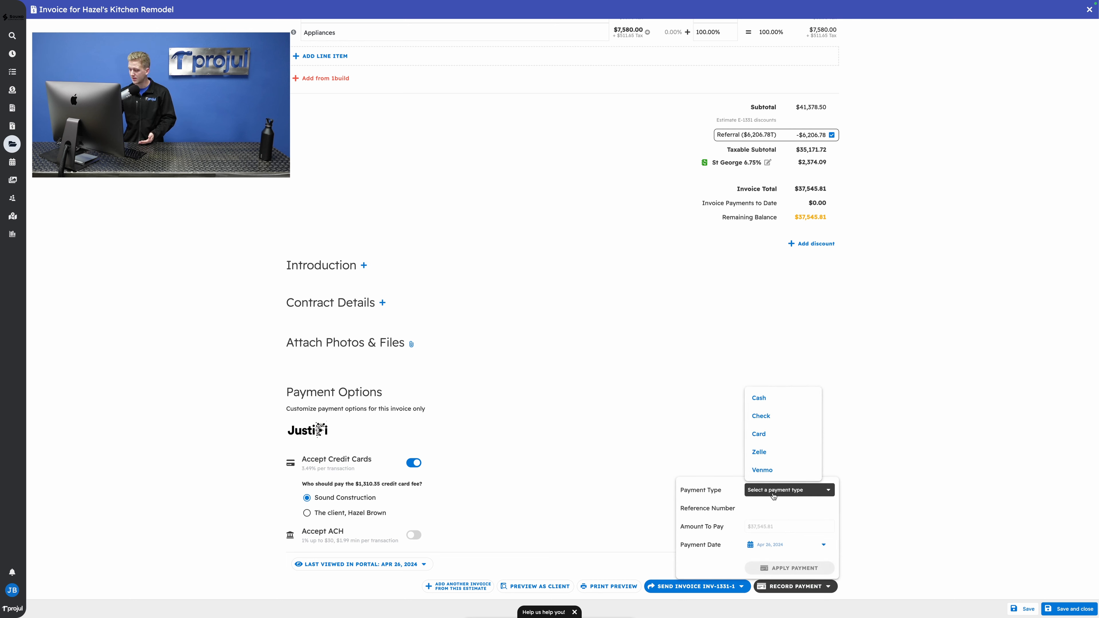
{"action": "left_click", "coordinate": [771, 422]}
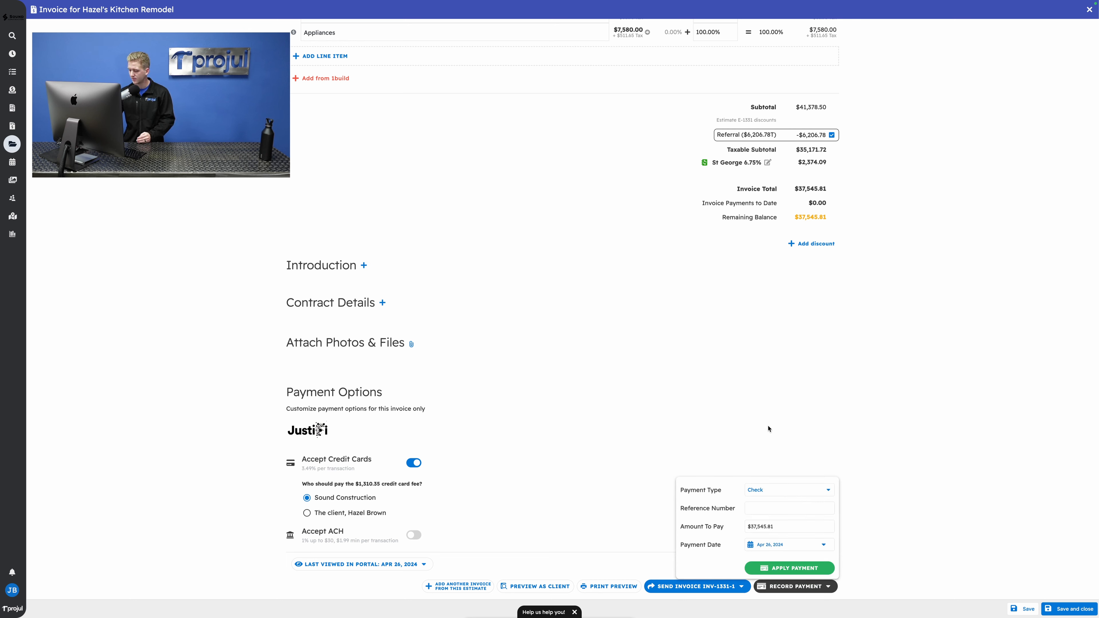
{"action": "left_click", "coordinate": [764, 506]}
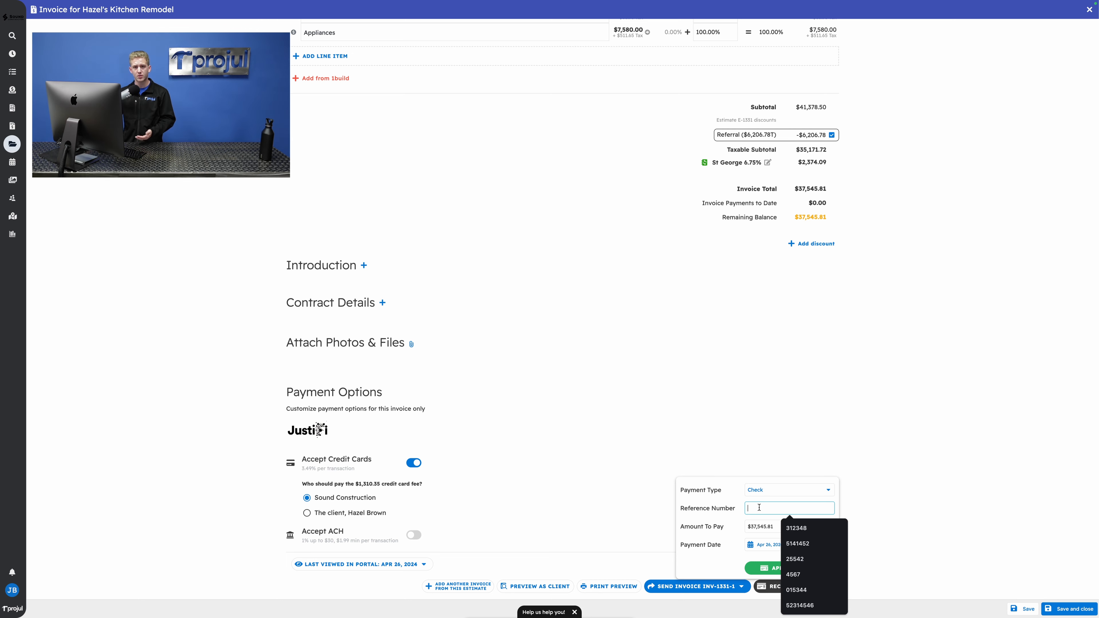
{"action": "left_click", "coordinate": [760, 529]}
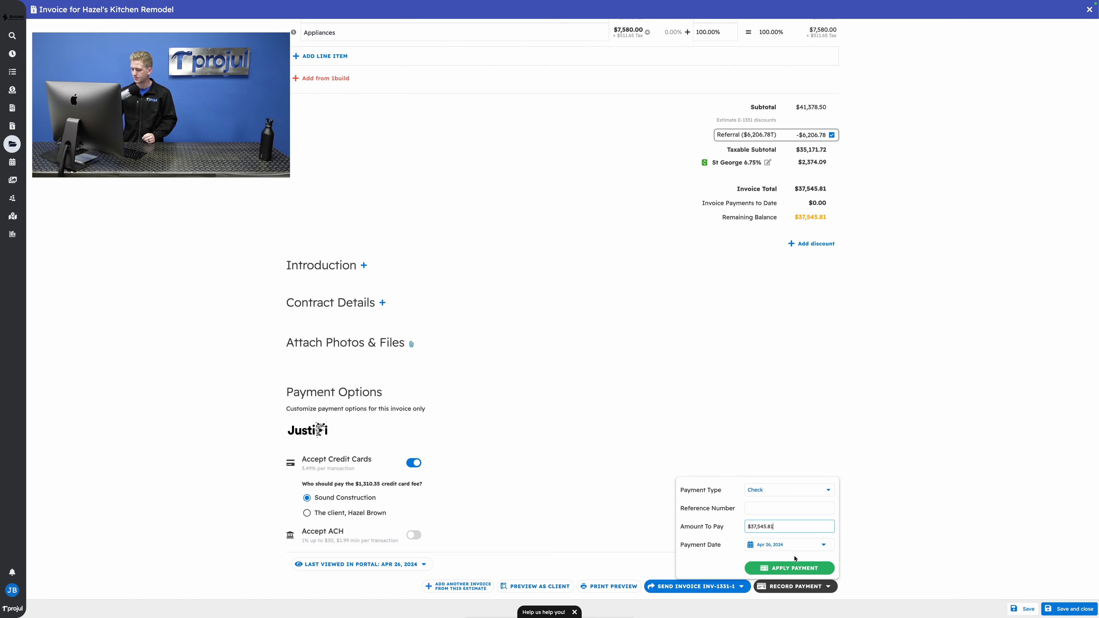
{"action": "left_click", "coordinate": [793, 570]}
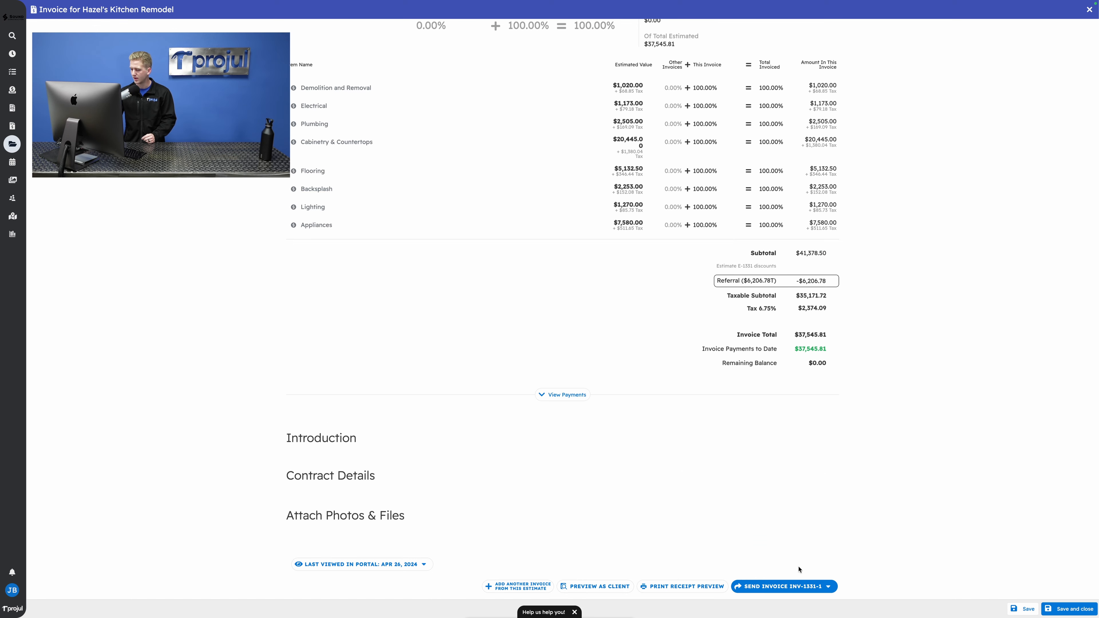
Review the invoice's payment status and totals, and open the record of when the client viewed it in the portal
{"action": "scroll", "coordinate": [850, 510], "scroll_direction": "up", "scroll_amount": 5}
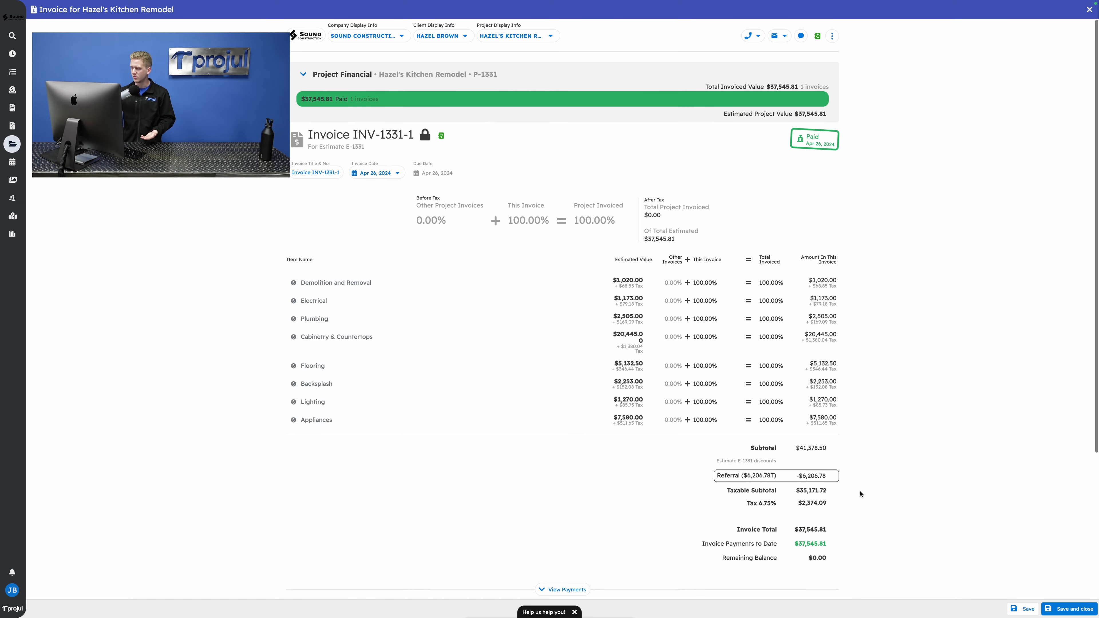
{"action": "scroll", "coordinate": [860, 497], "scroll_direction": "down", "scroll_amount": 5}
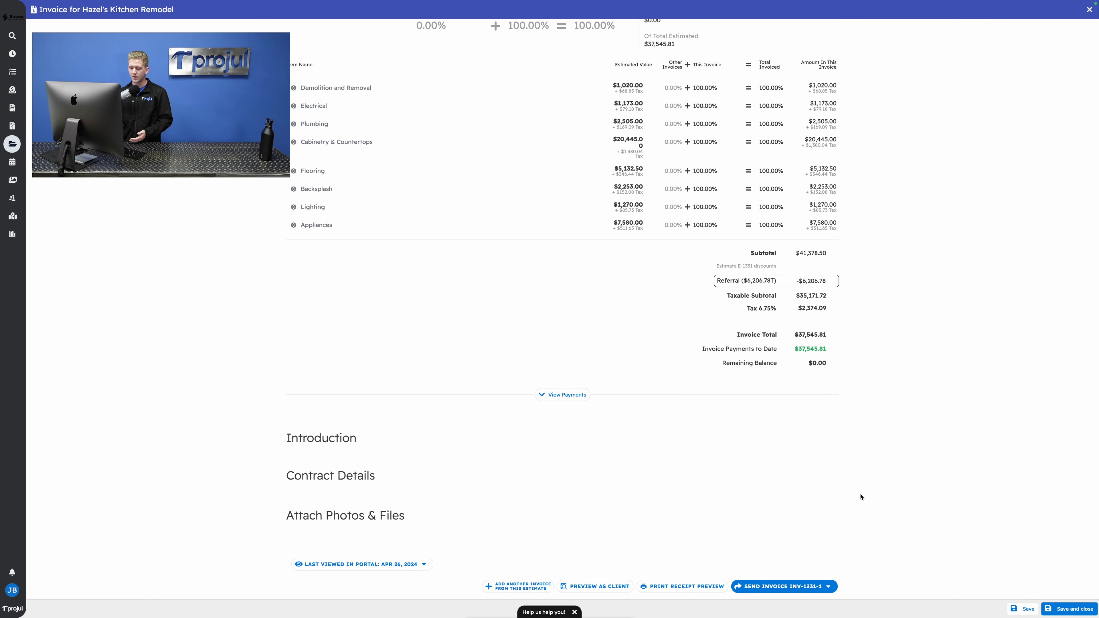
{"action": "left_click", "coordinate": [366, 565]}
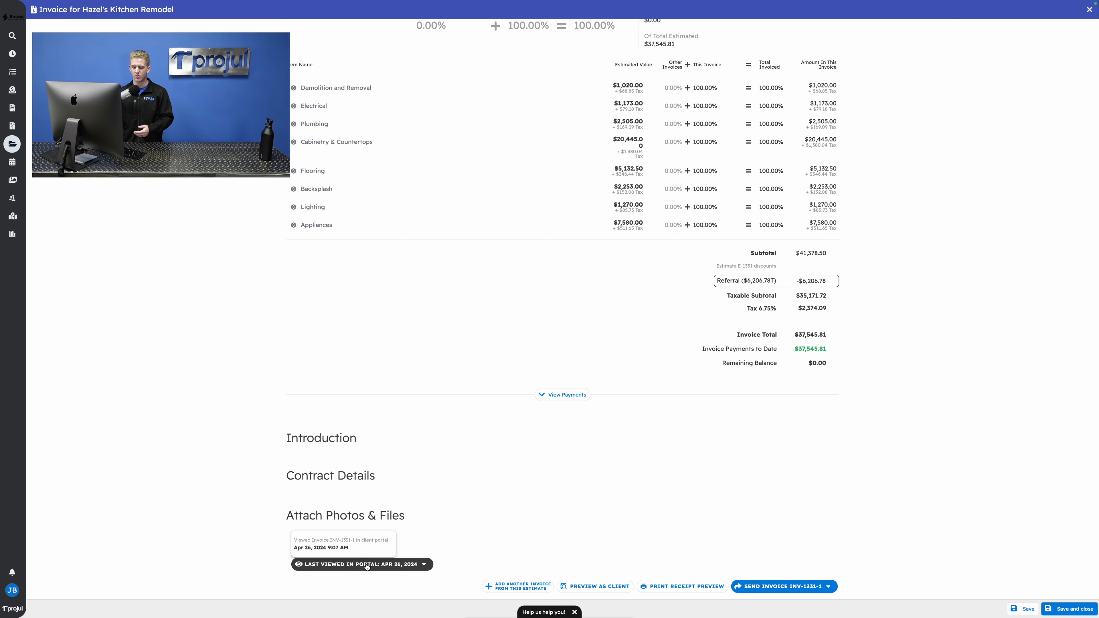